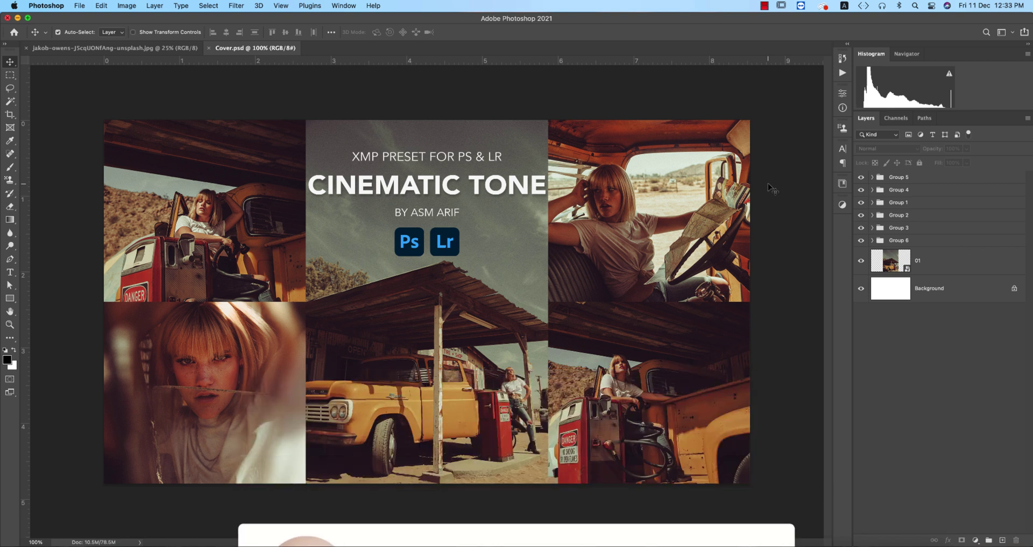
click(157, 52)
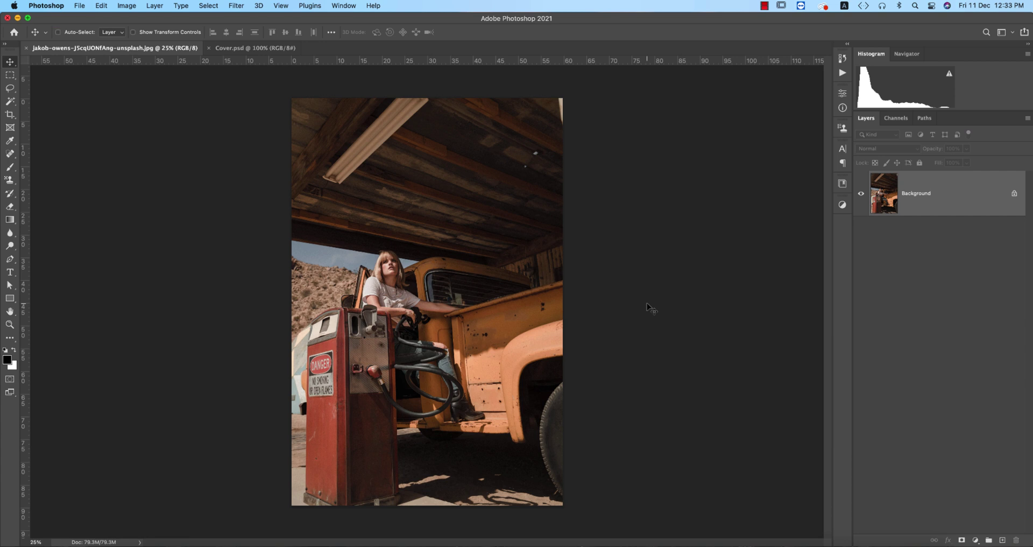
key(super+equal)
key(super+minus)
key(super+equal)
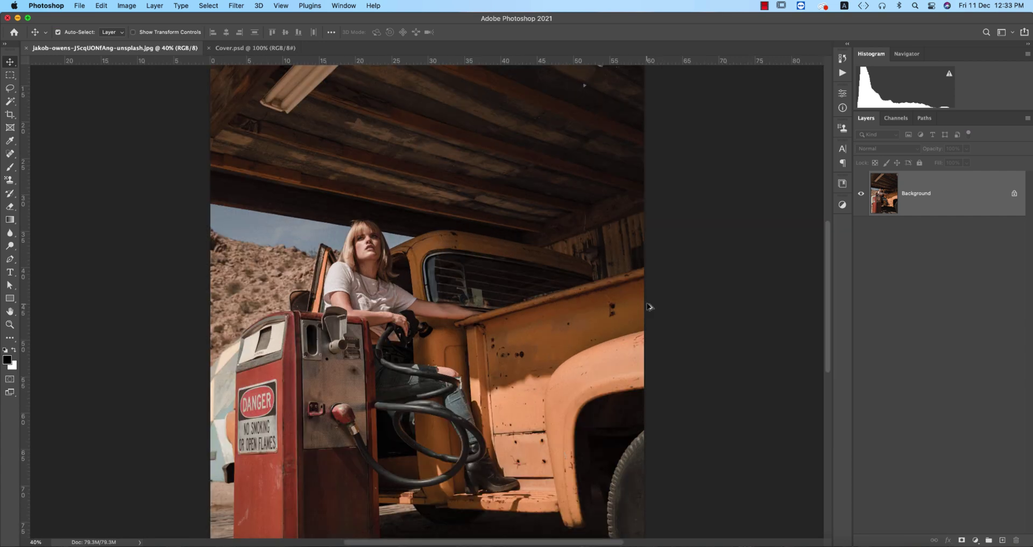
key(super+minus)
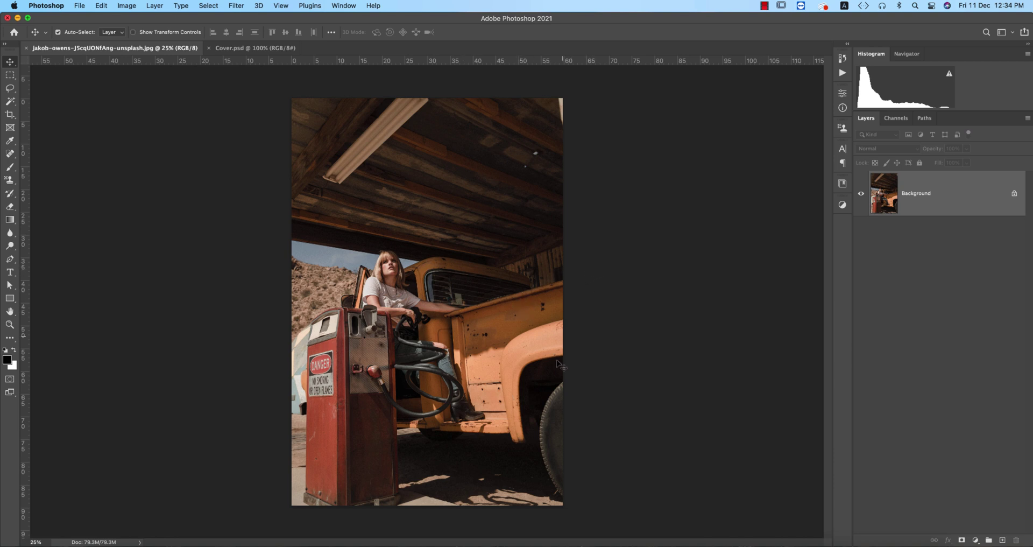
scroll(422, 372, up, 3)
scroll(421, 371, down, 3)
scroll(645, 268, up, 3)
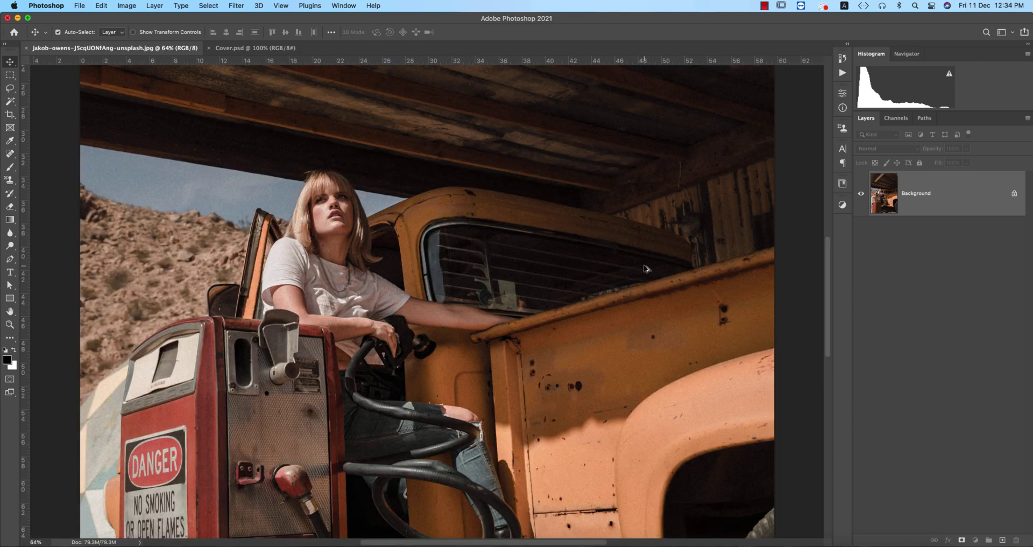
scroll(646, 268, down, 4)
scroll(646, 268, up, 2)
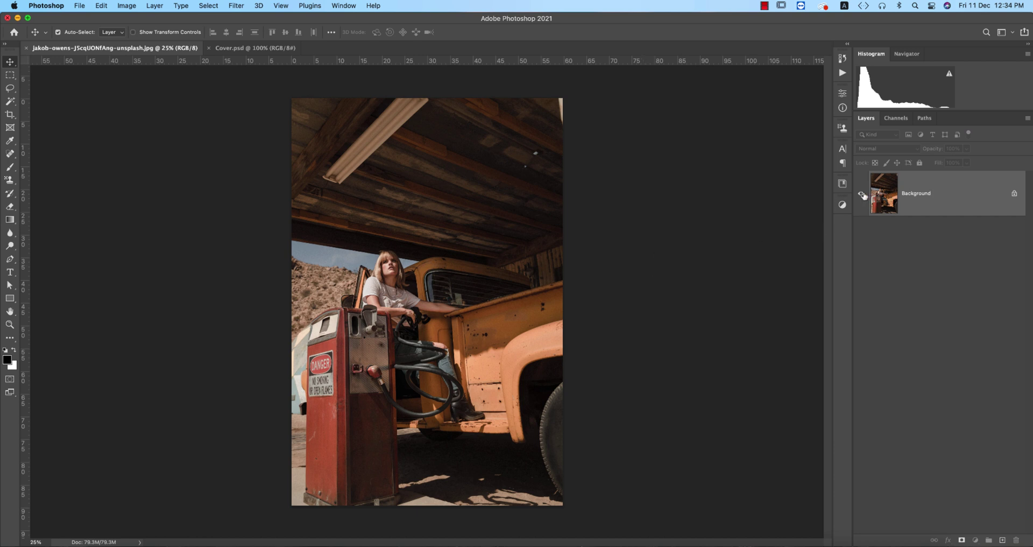
Step: Duplicate the photo onto a layer named 'Edit' and open it in the Camera Raw Filter
key(super+j)
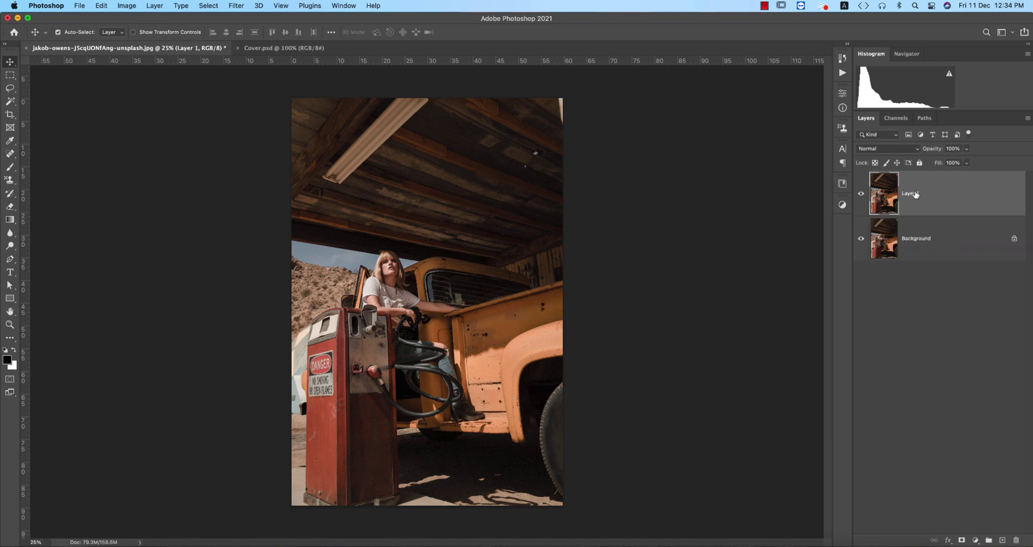
double_click(915, 194)
text(Edit)
key(Return)
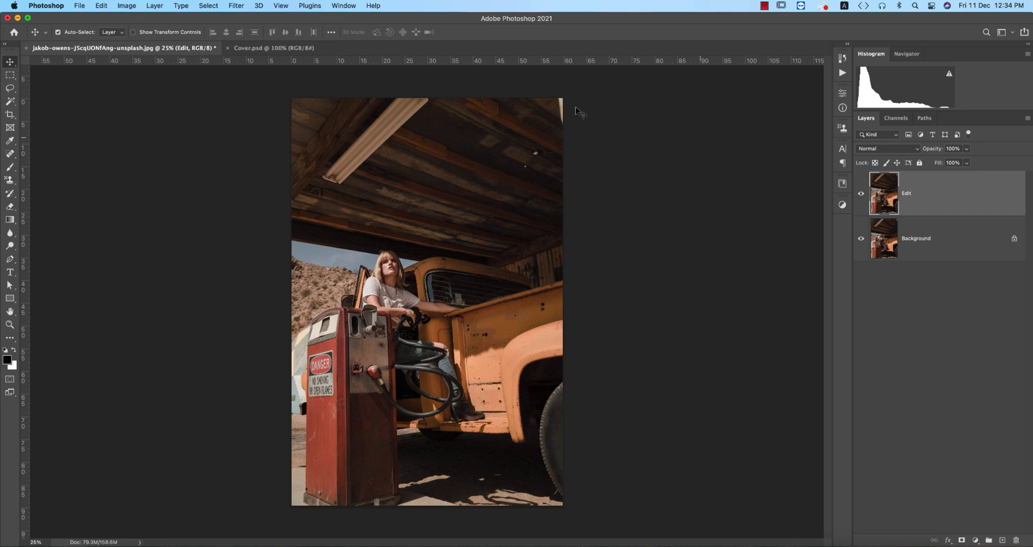
click(238, 7)
click(249, 84)
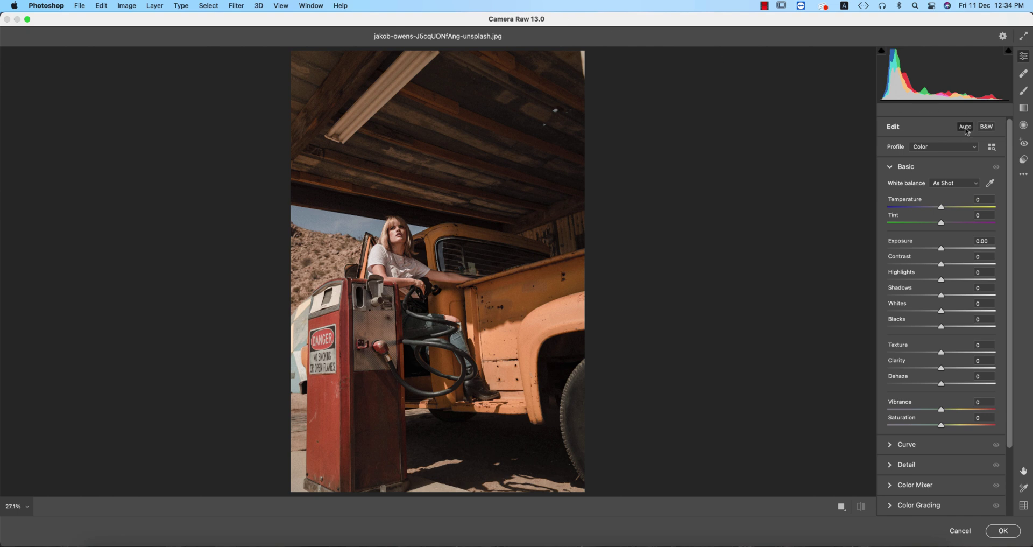
Step: Load the brown cinemativ tone.xmp settings in Camera Raw to apply the Chocolate 01 S profile
click(1024, 178)
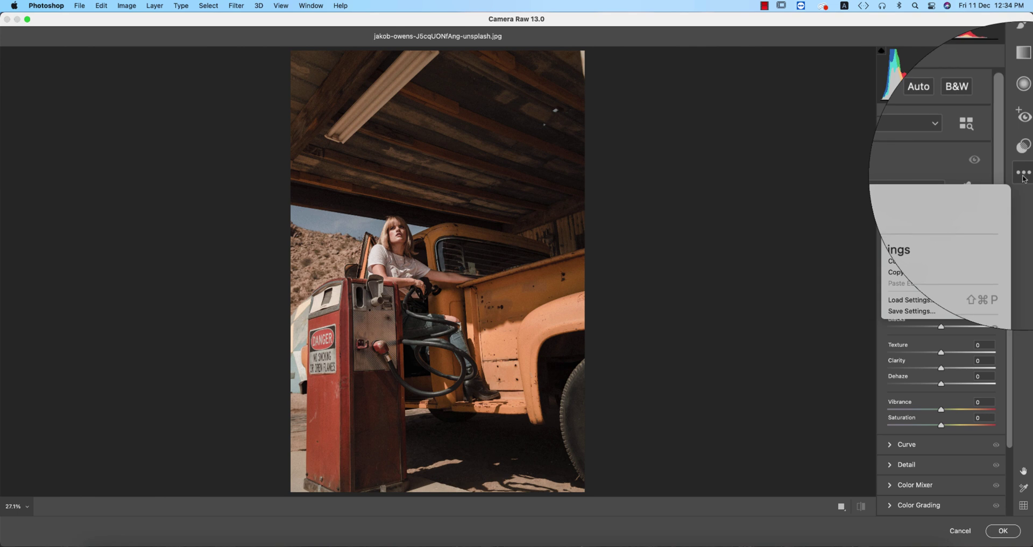
click(911, 299)
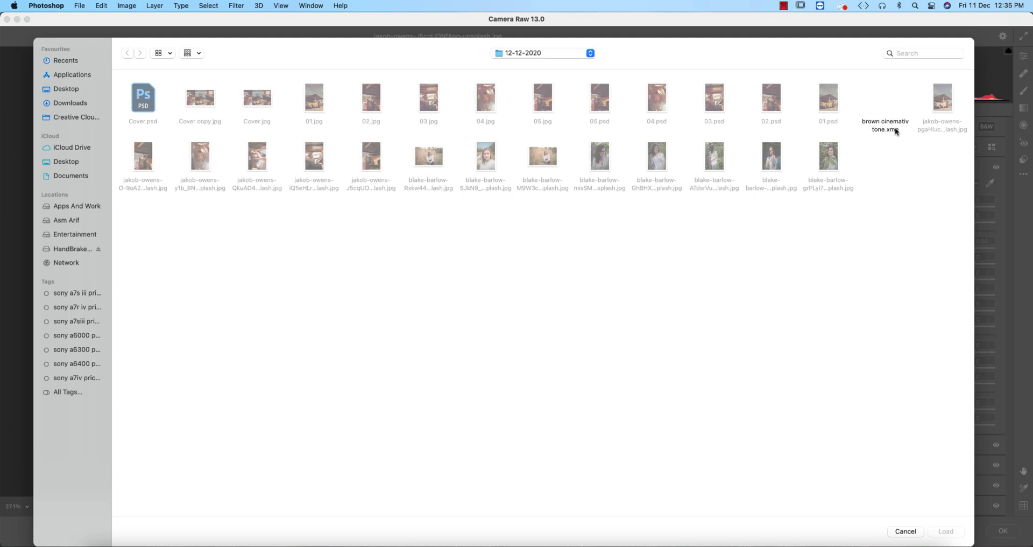
click(896, 130)
click(942, 532)
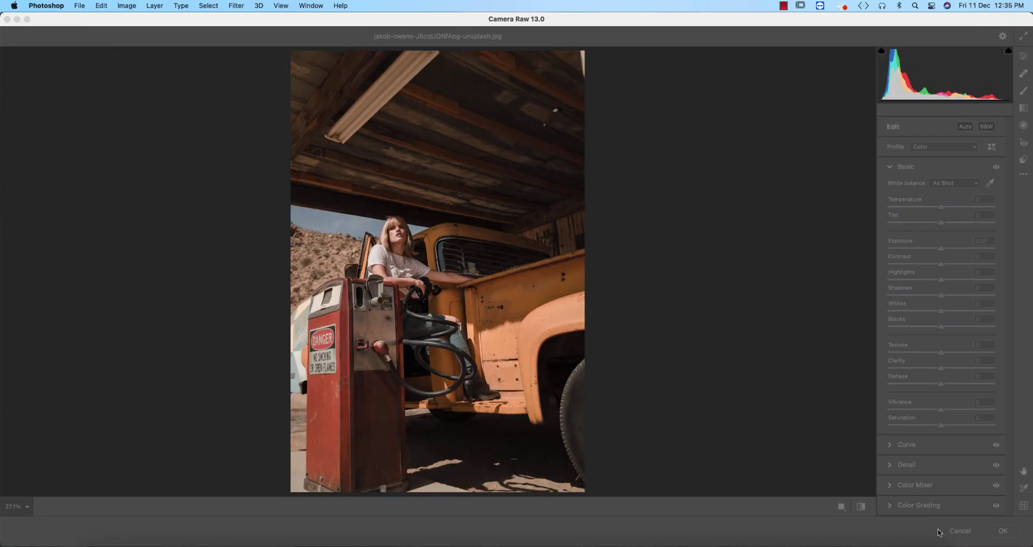
Step: Zoom the preview in on the woman's face and back out to check the grade
click(392, 236)
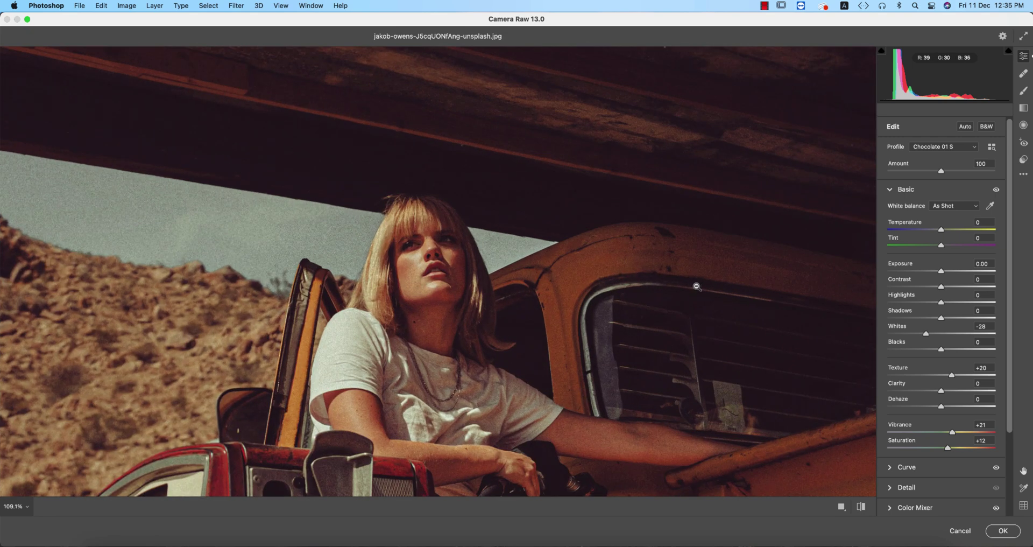
alt+click(696, 286)
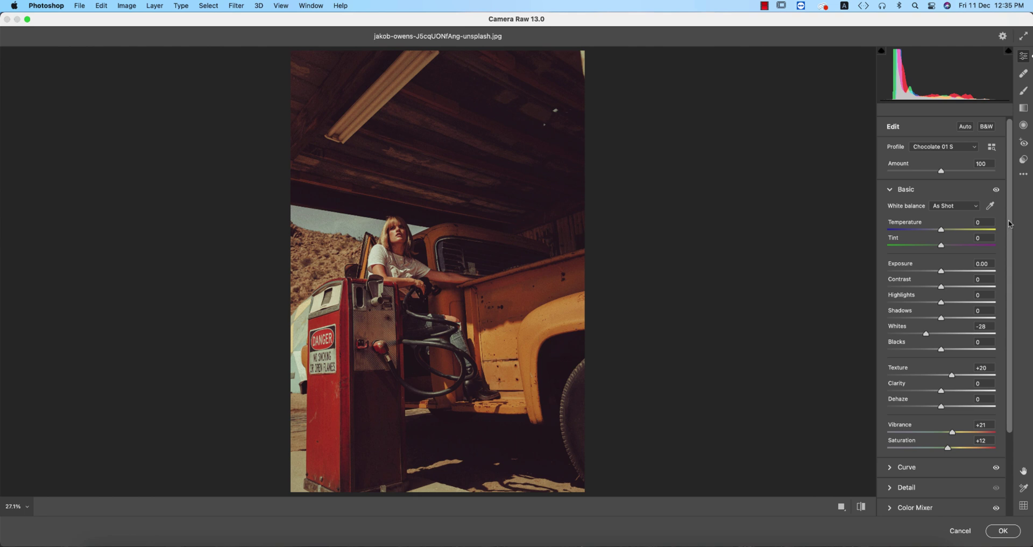
scroll(1009, 224, down, 5)
scroll(1009, 224, up, 5)
Step: Collapse and re-expand the Basic panel to check the preset's Whites value of -28
click(891, 190)
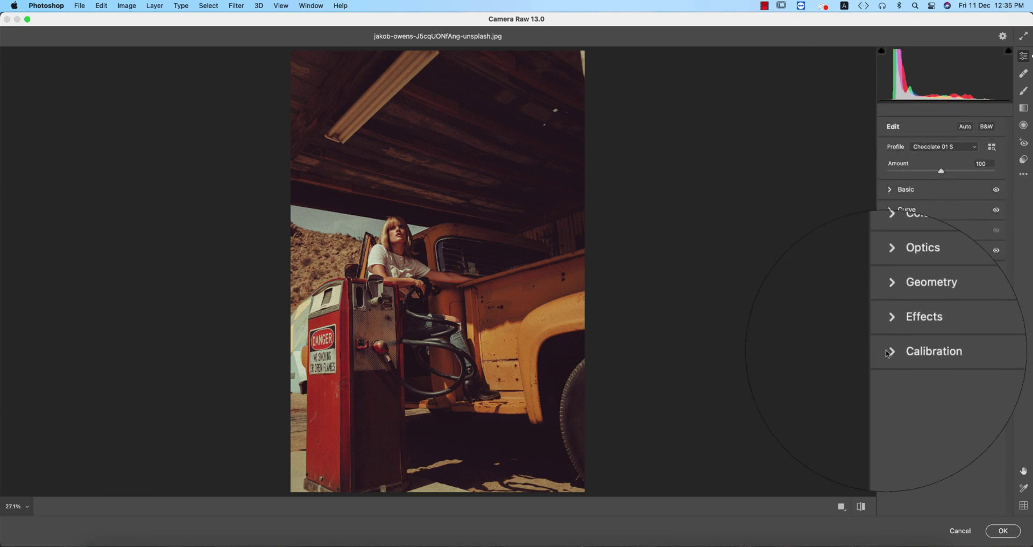
click(889, 190)
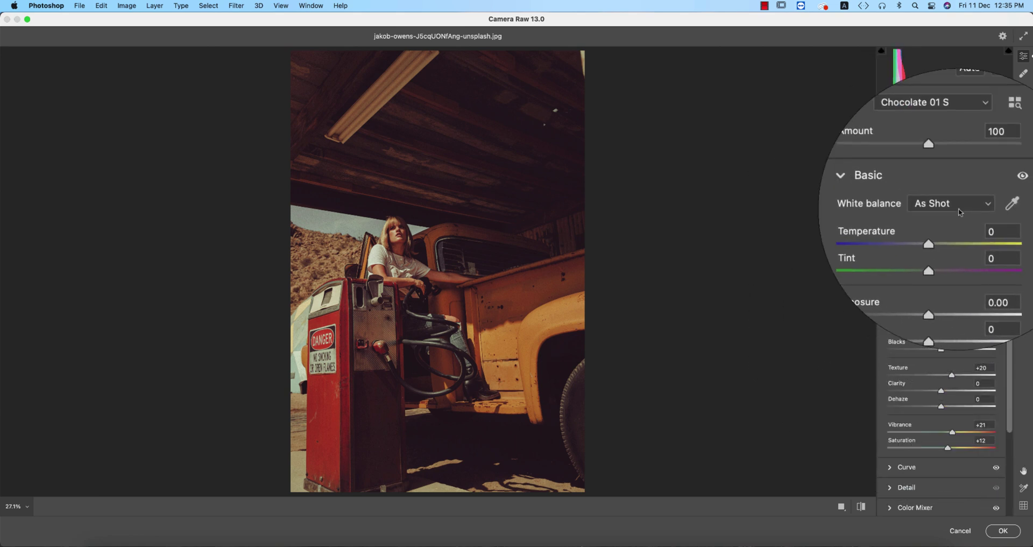
click(989, 327)
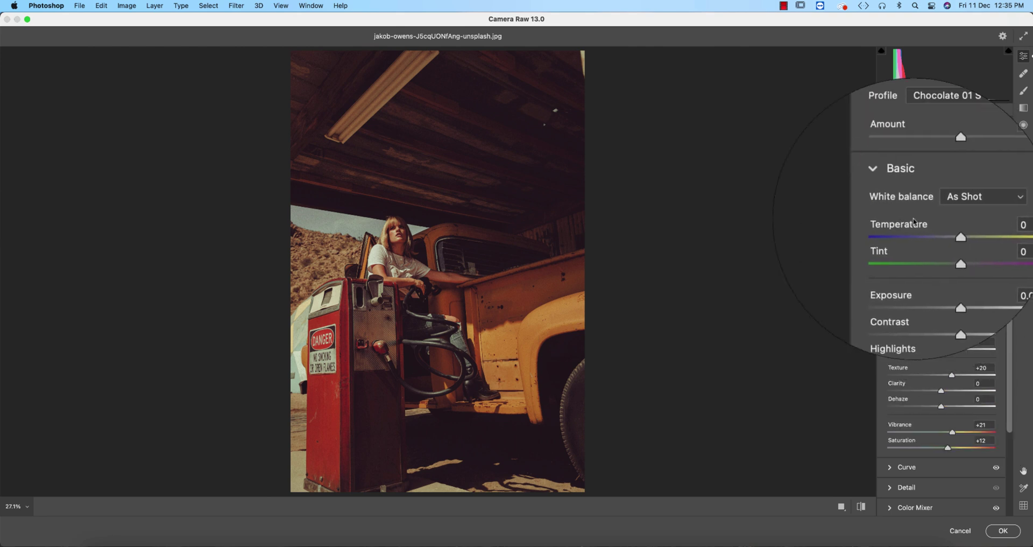
Step: Fold away Basic, open the Curve panel and view the point curve plus its red, green and blue channels
click(896, 189)
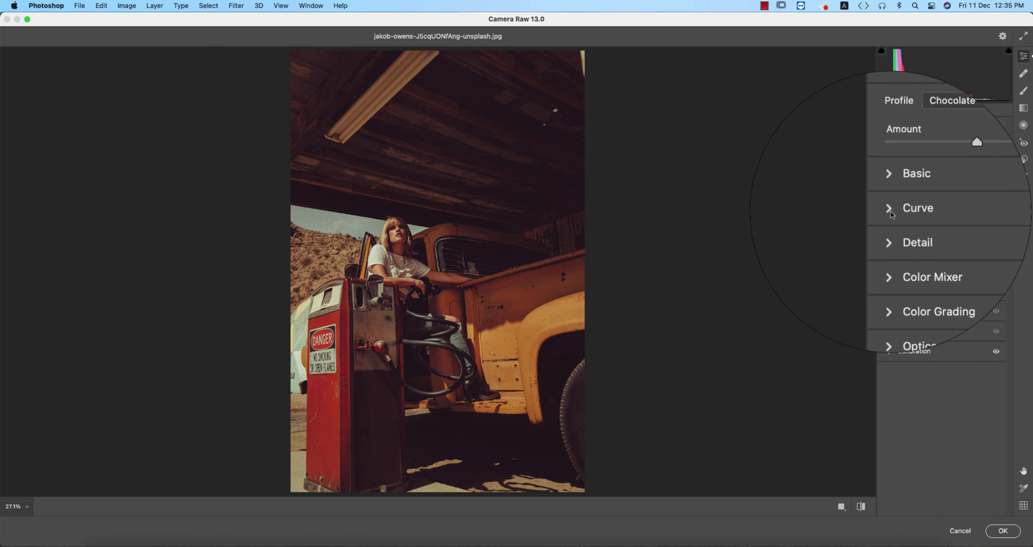
click(894, 214)
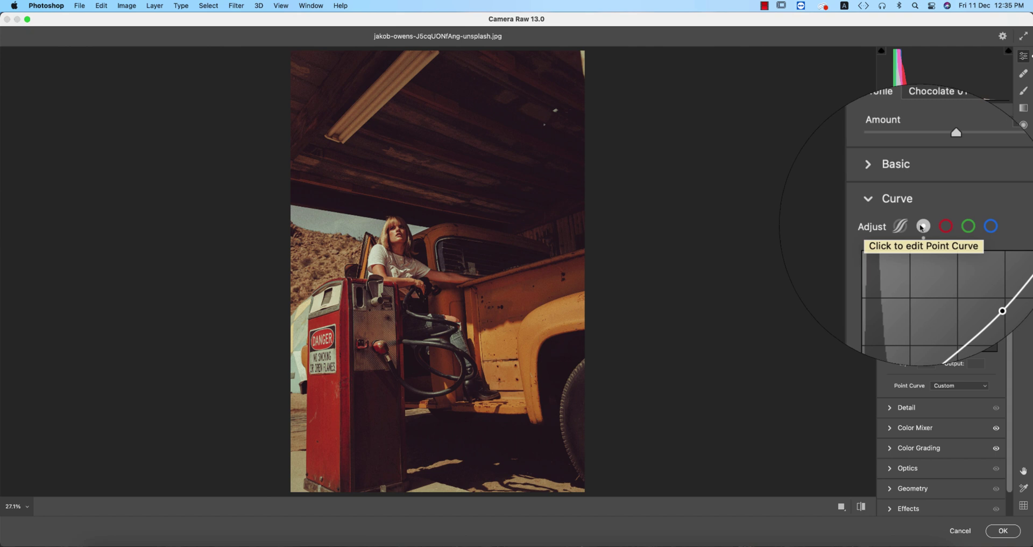
click(932, 227)
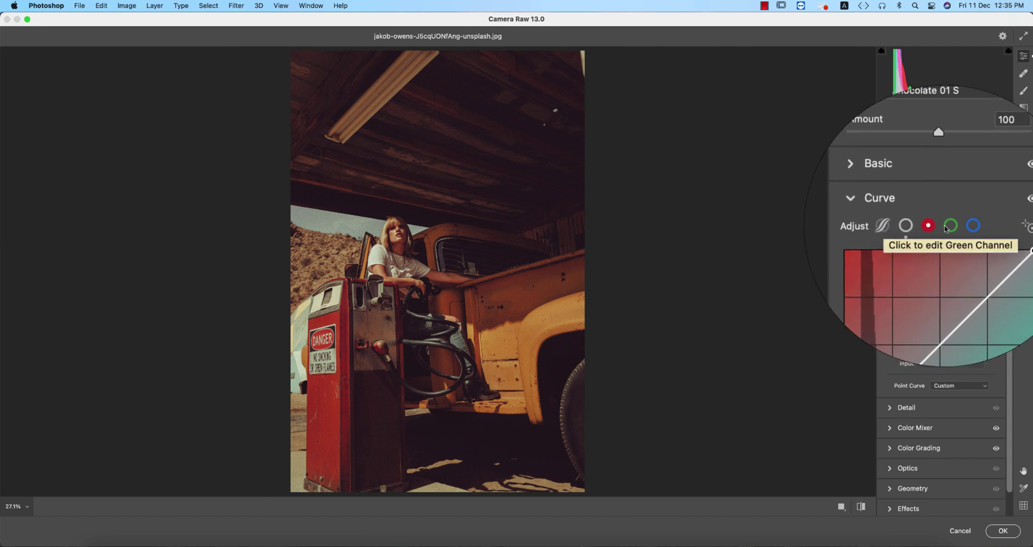
click(948, 227)
click(972, 226)
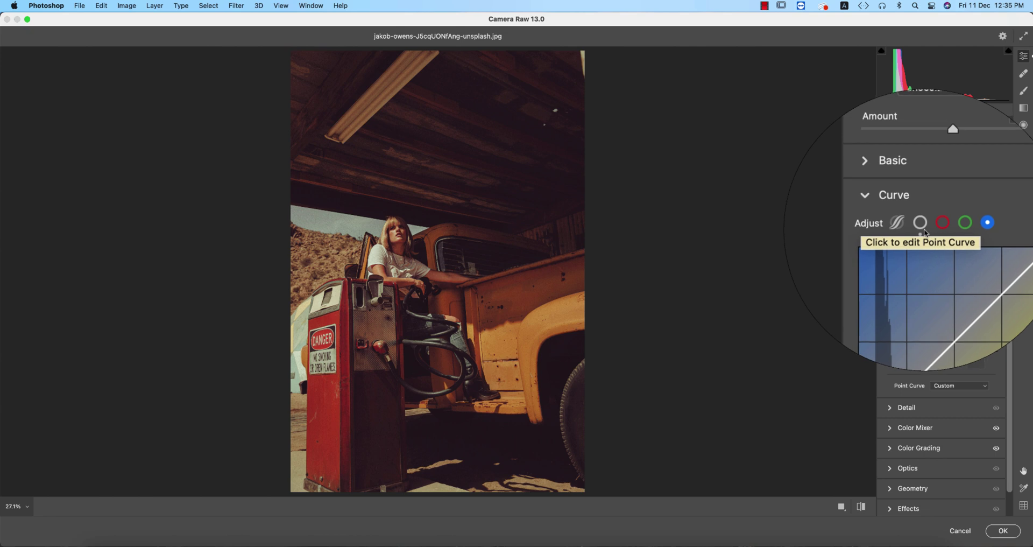
click(923, 230)
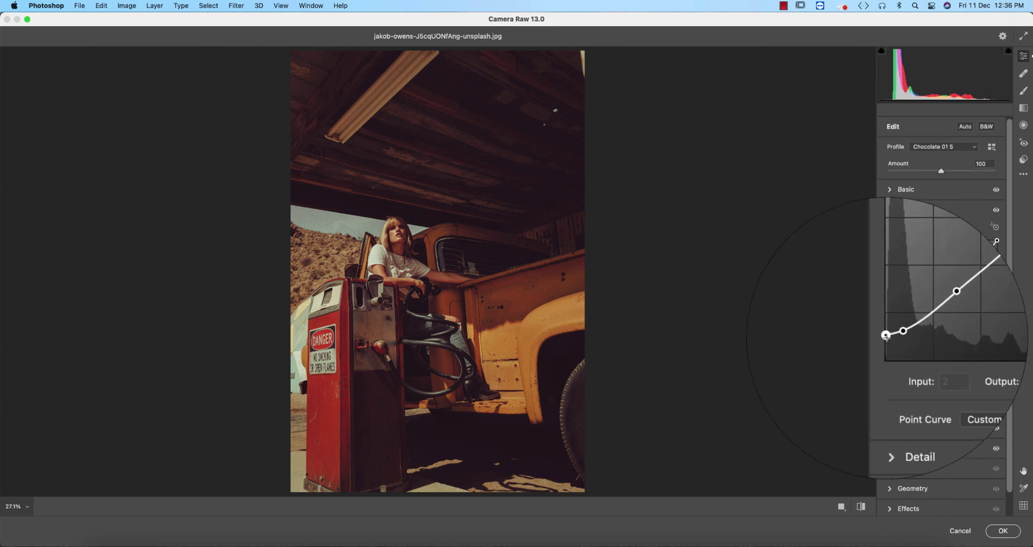
click(937, 225)
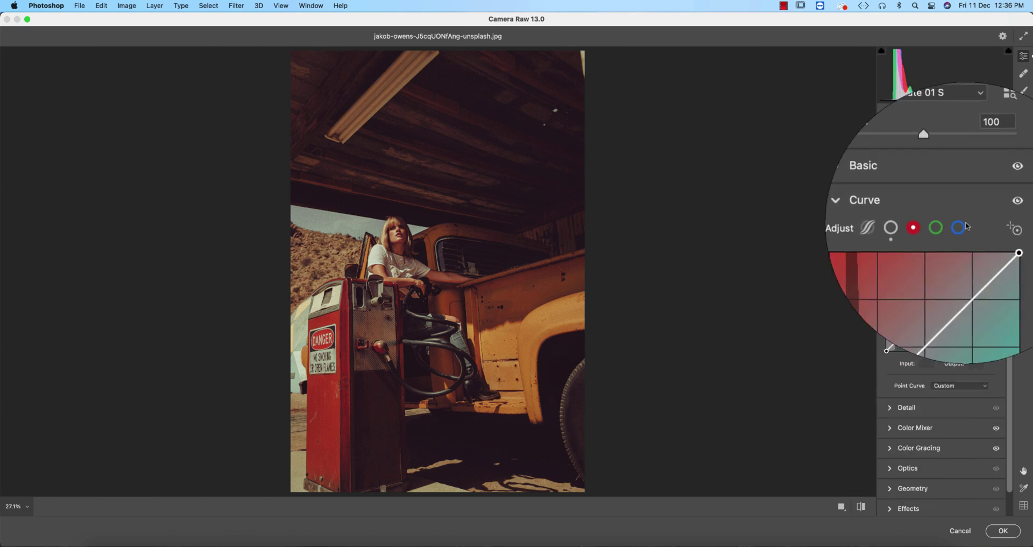
click(959, 225)
Step: Check the blue curve, collapse Curve, and open Detail to see Sharpening 30
click(981, 225)
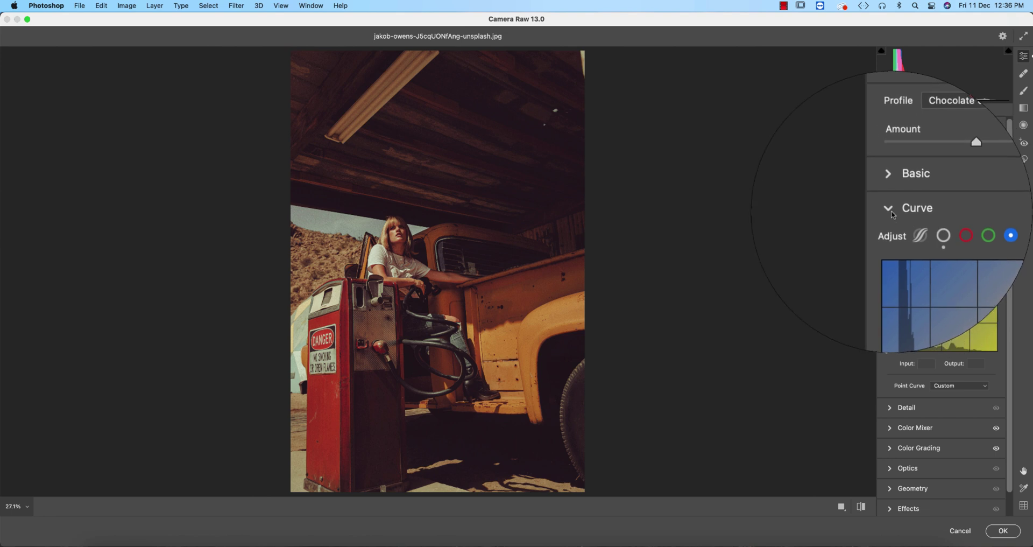
click(893, 210)
click(891, 232)
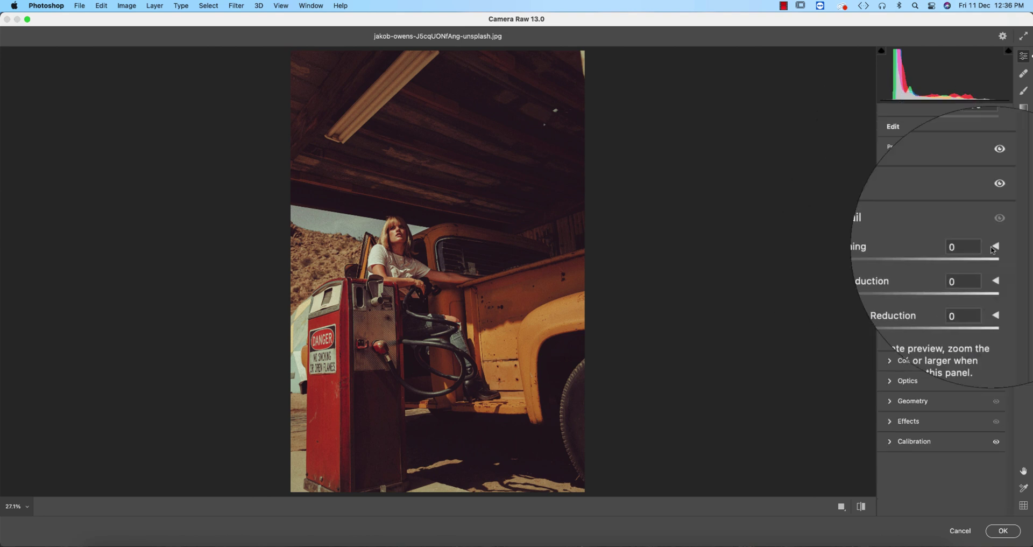
click(908, 255)
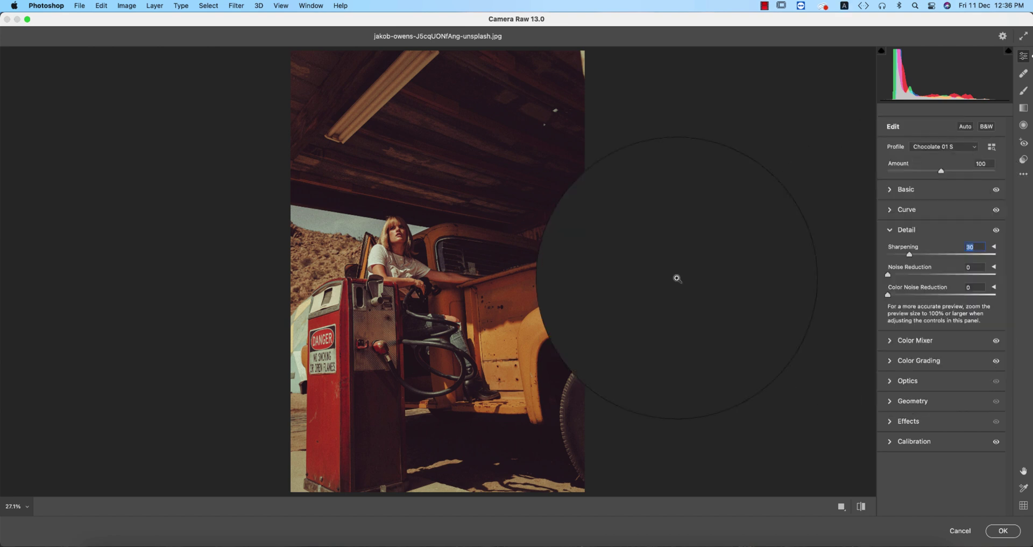
Step: Zoom in on the woman's face and pan across the truck to inspect the sharpening
click(409, 263)
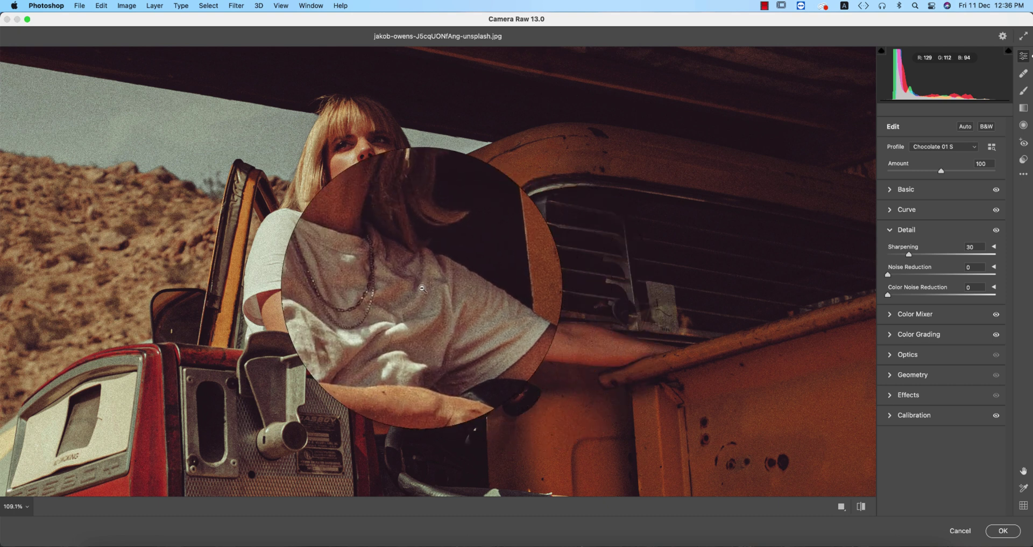
alt+click(421, 288)
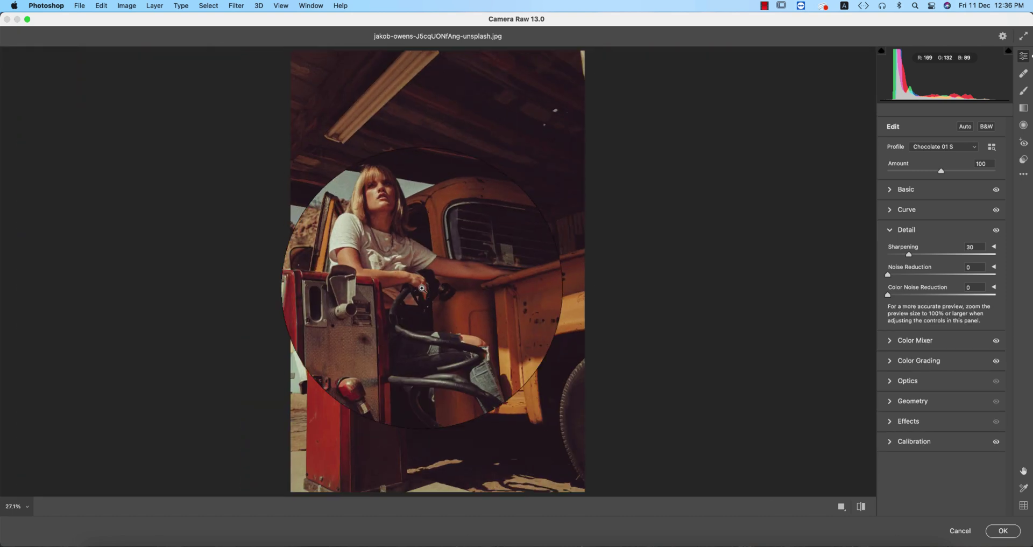
click(376, 215)
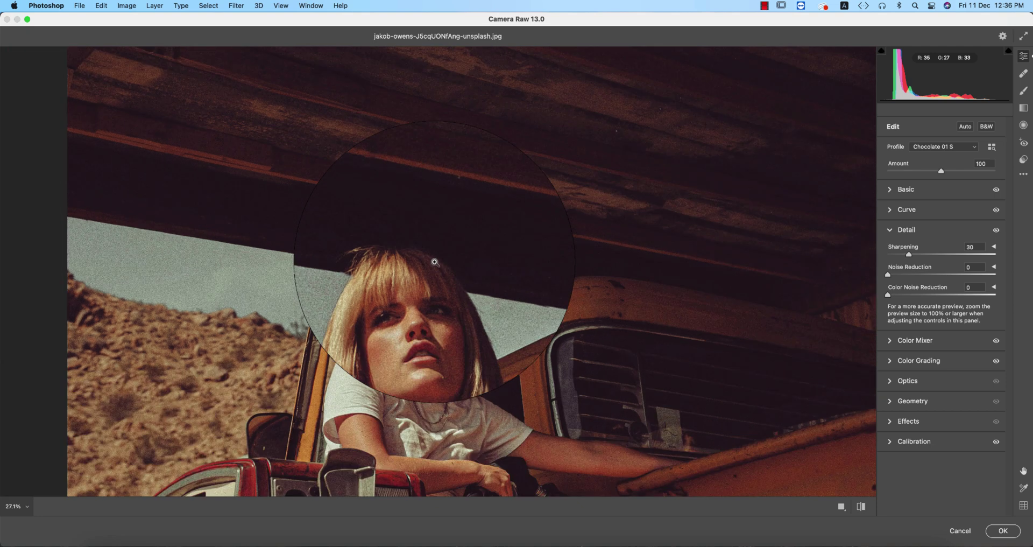
drag(434, 262, 447, 261)
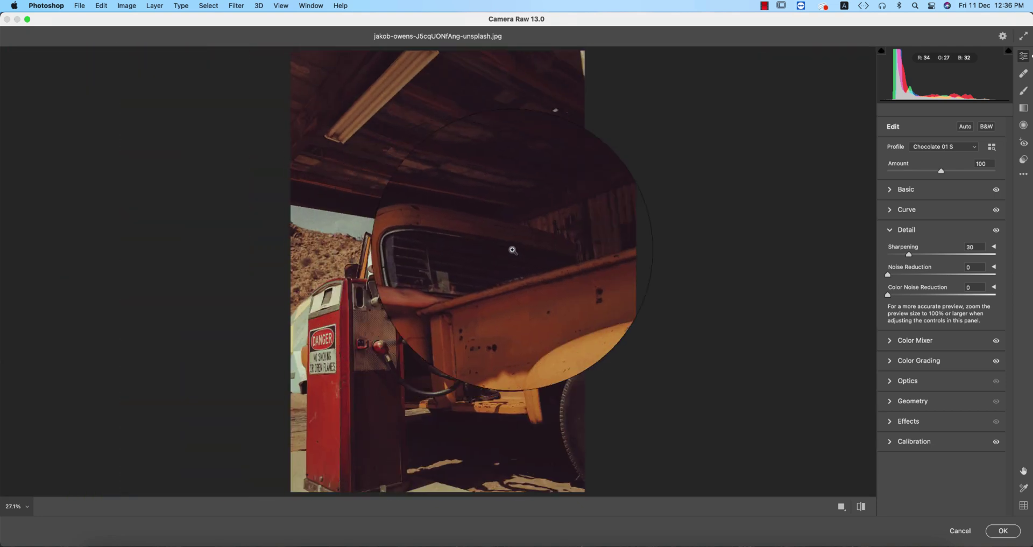
click(385, 241)
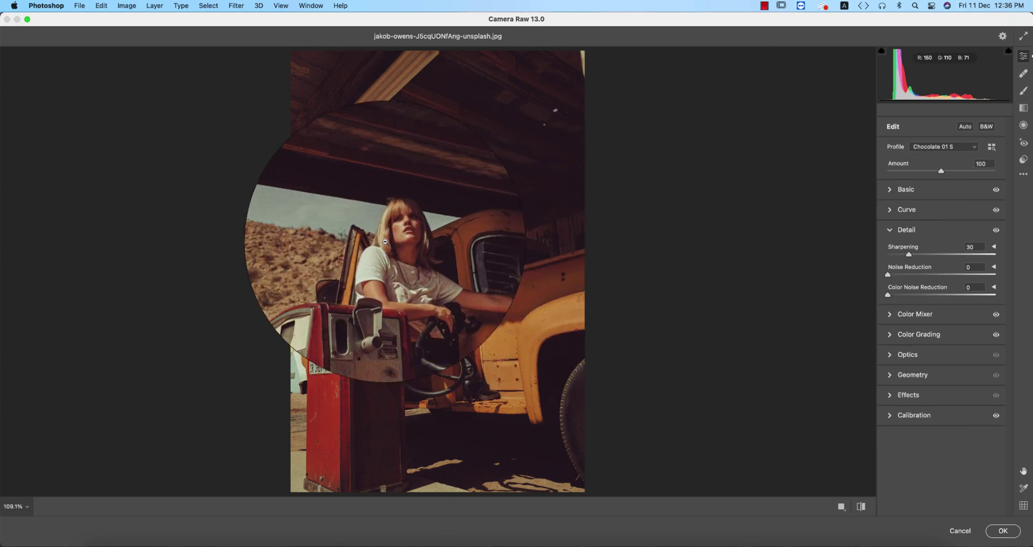
drag(385, 242, 589, 253)
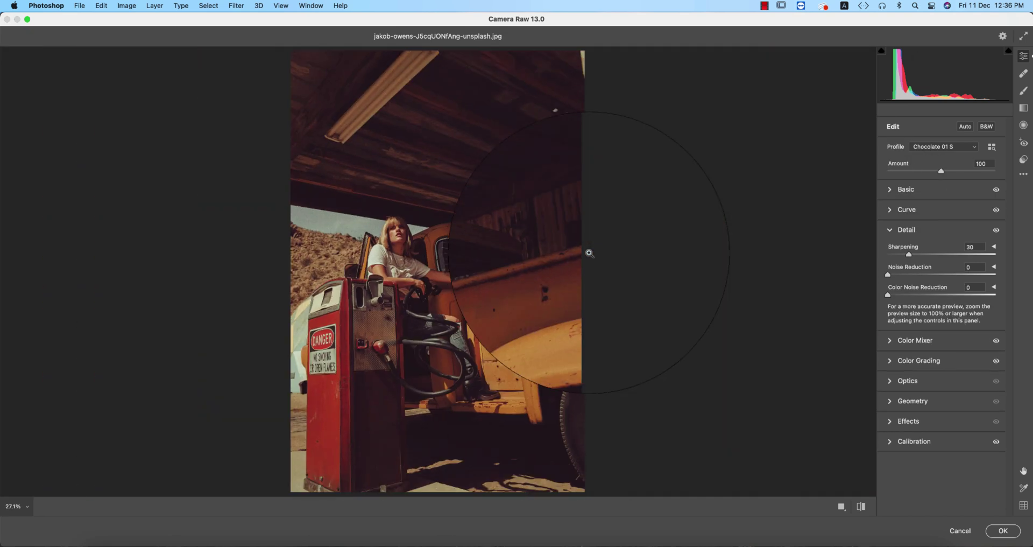
click(891, 229)
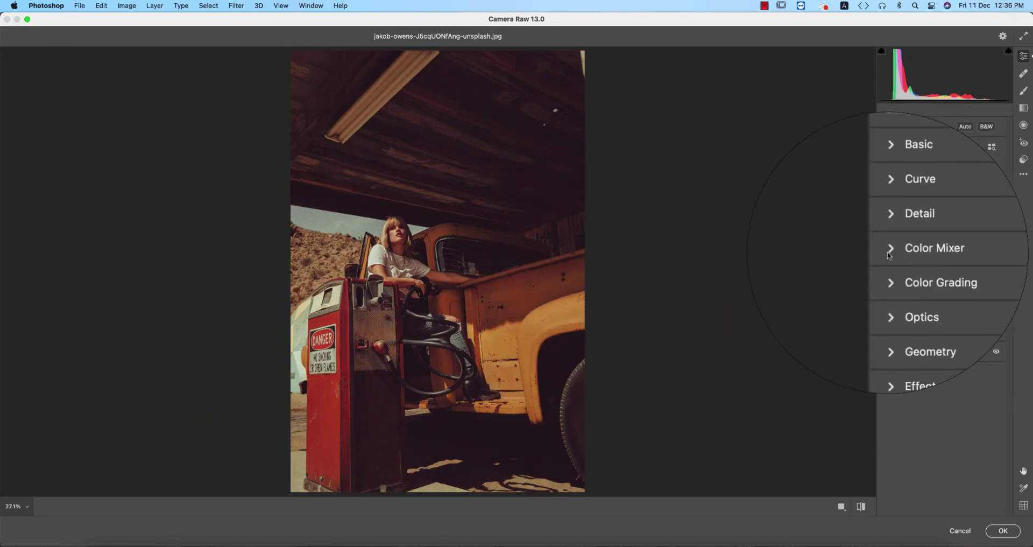
click(890, 251)
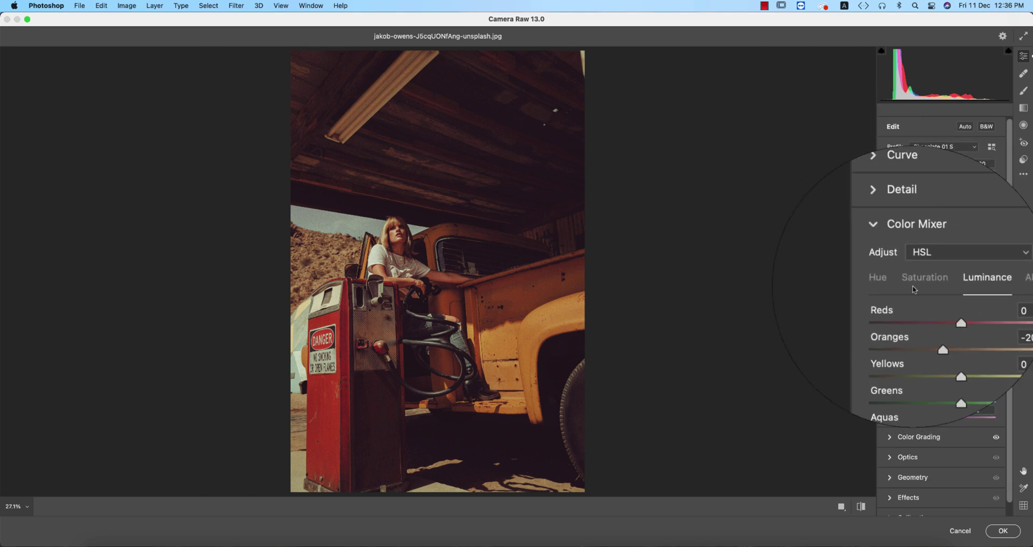
click(891, 282)
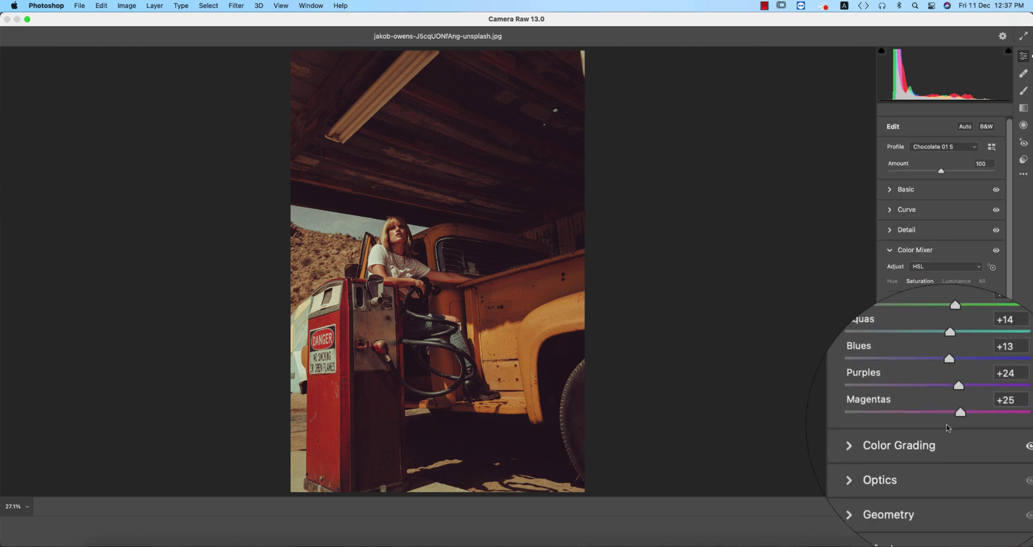
click(968, 283)
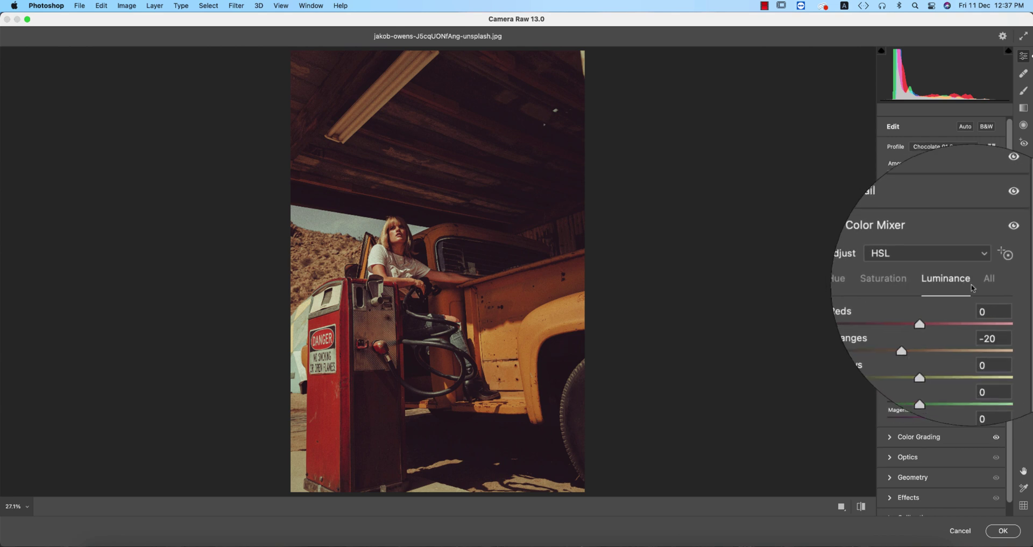
click(887, 279)
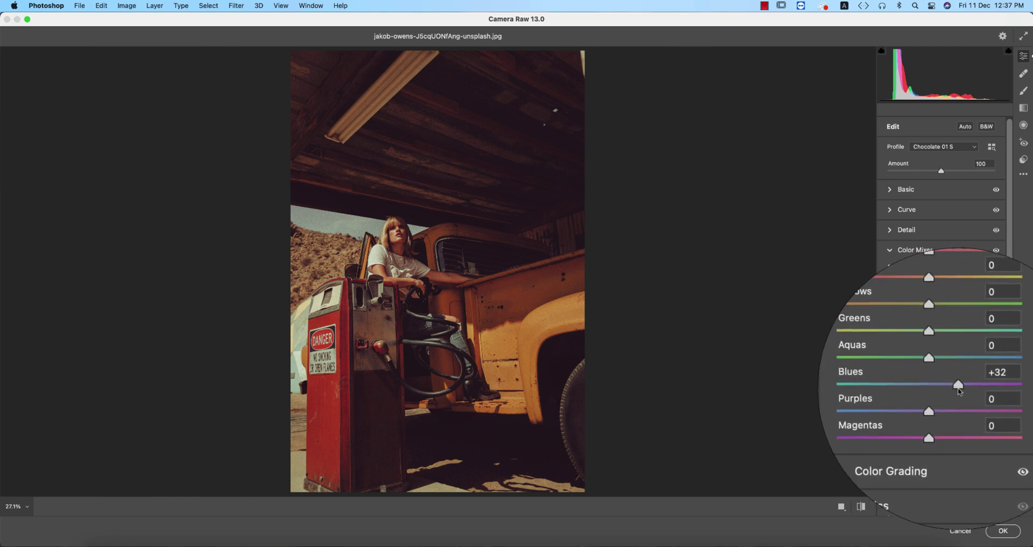
click(925, 281)
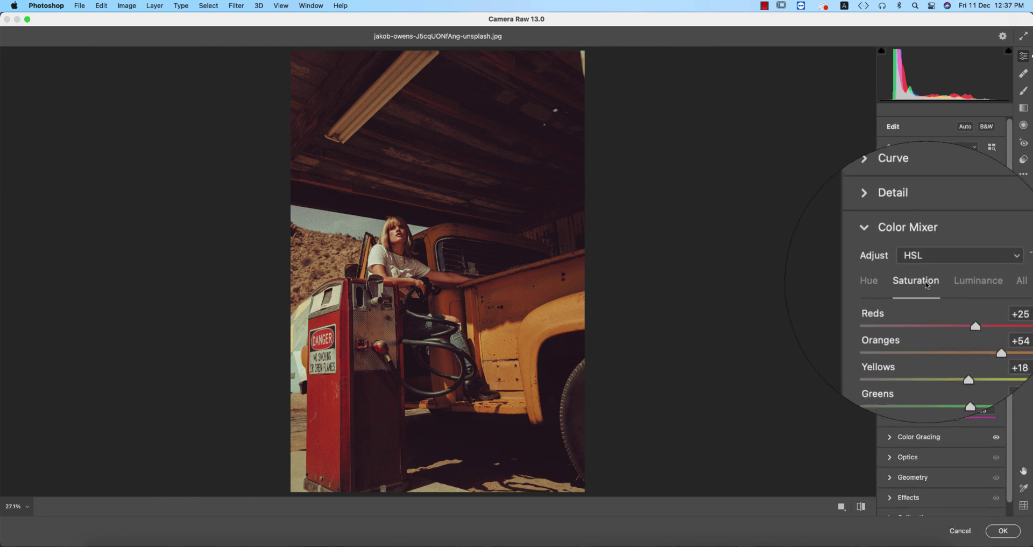
click(999, 300)
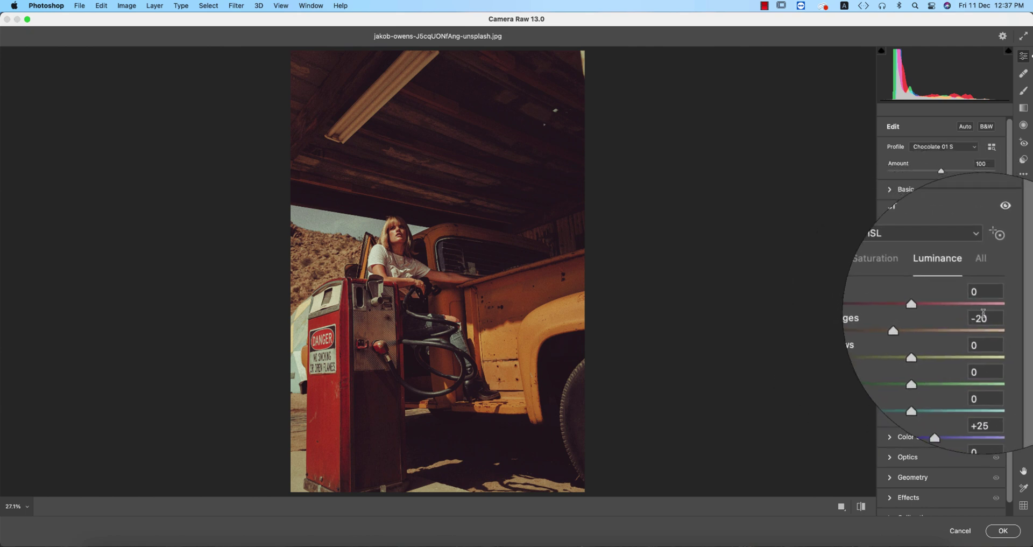
click(991, 316)
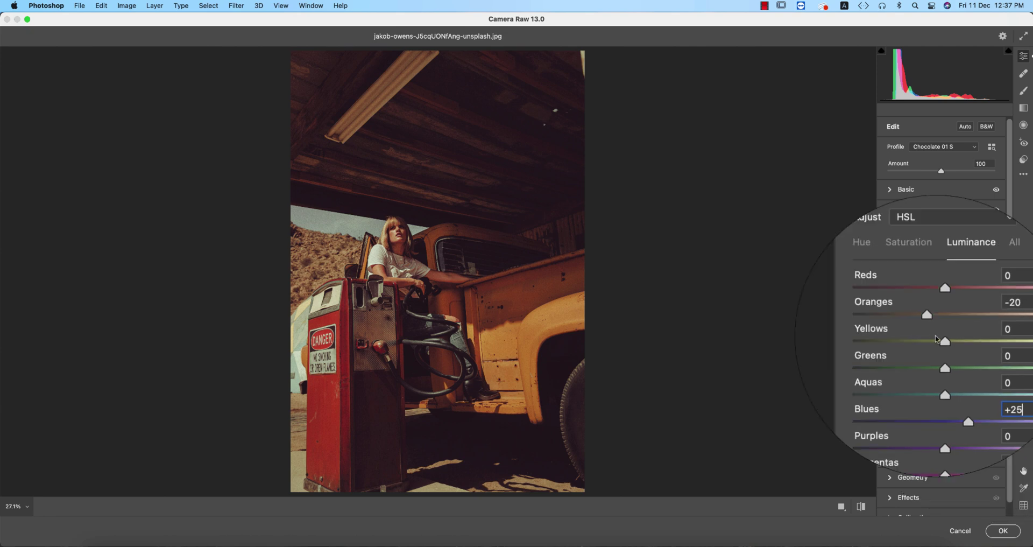
click(893, 249)
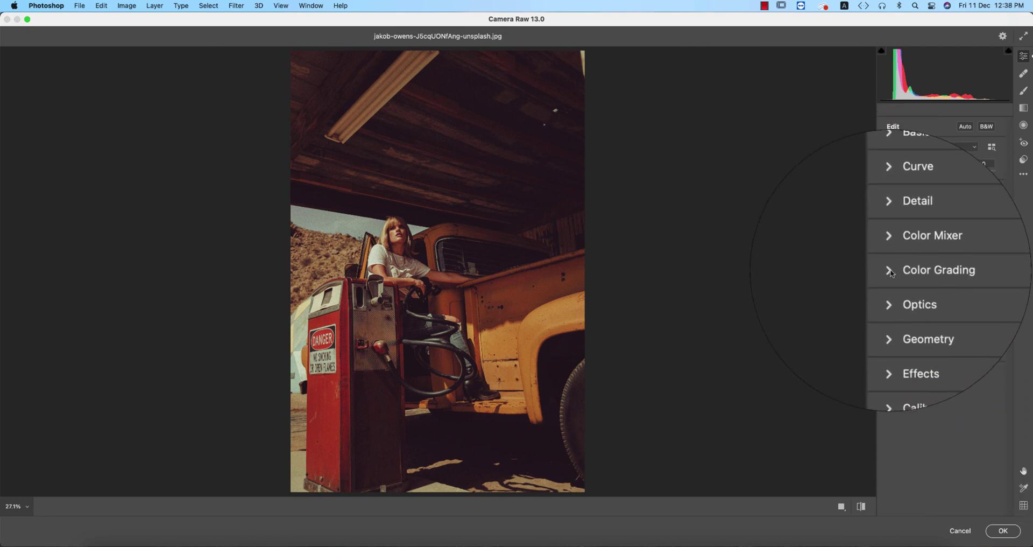
Step: Expand Color Grading and view the Shadows, Midtones and Highlights settings in turn
click(892, 267)
click(936, 285)
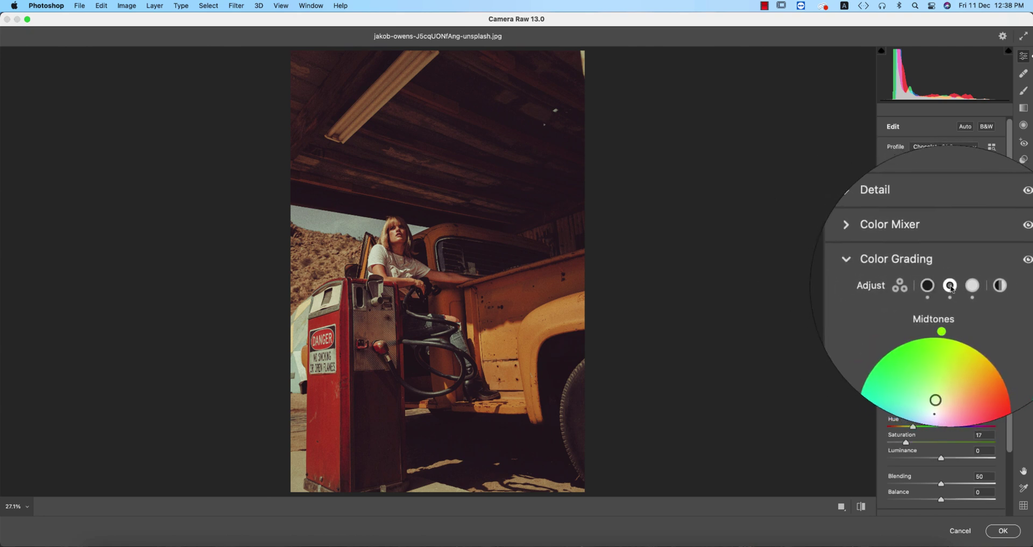
click(937, 286)
click(950, 287)
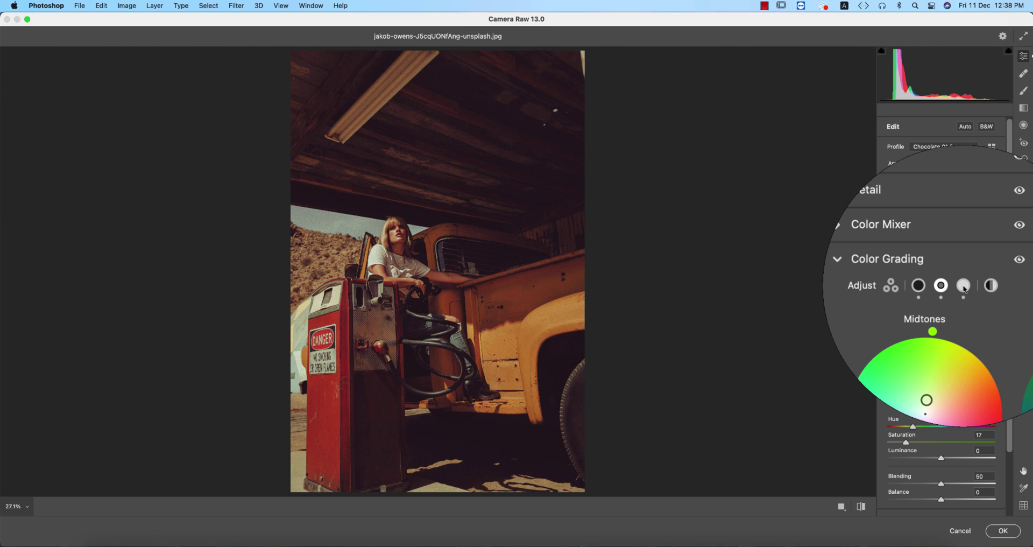
click(964, 287)
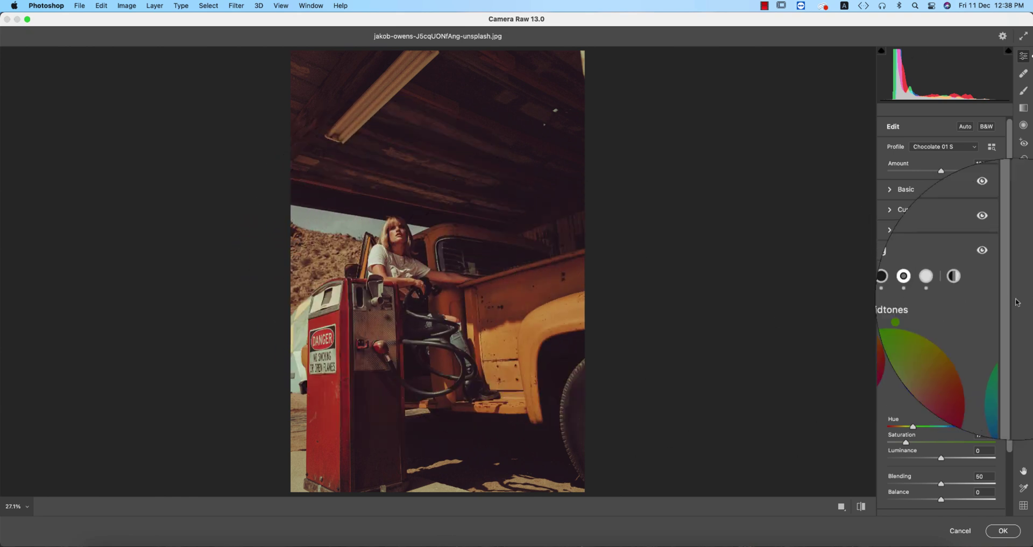
click(963, 285)
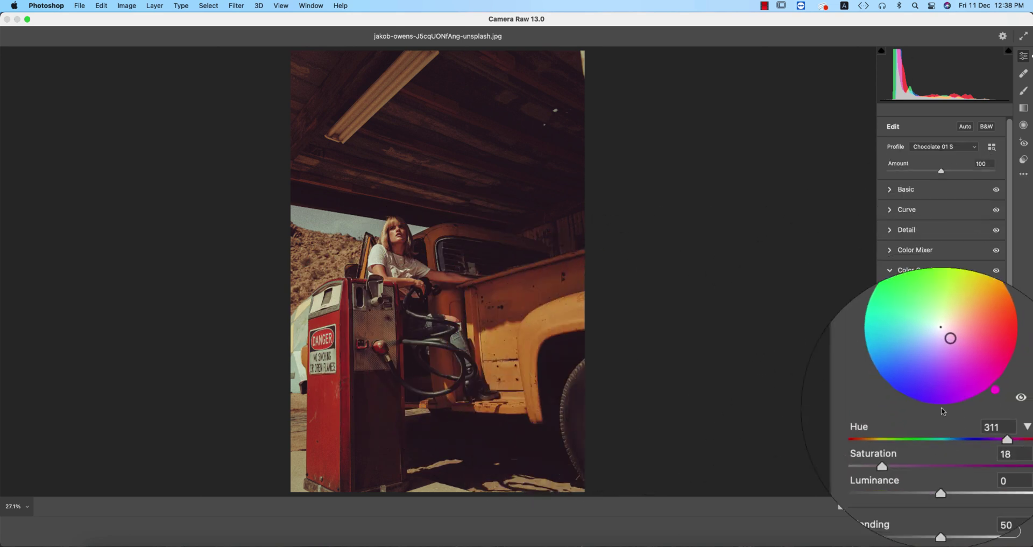
Step: Move to the shadows Saturation and raise it to preview the Hue 311 tint
scroll(950, 440, down, 2)
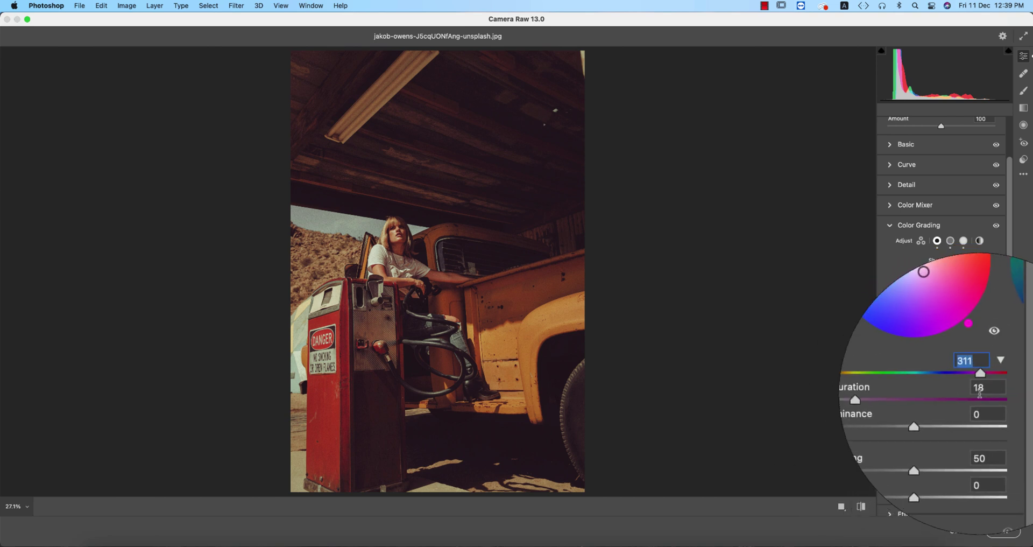
key(Tab)
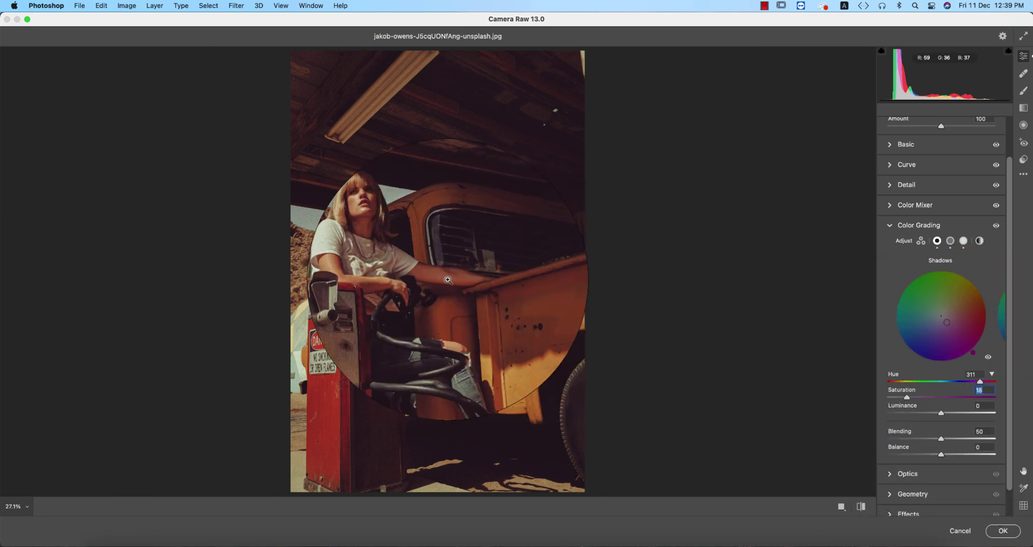
click(974, 398)
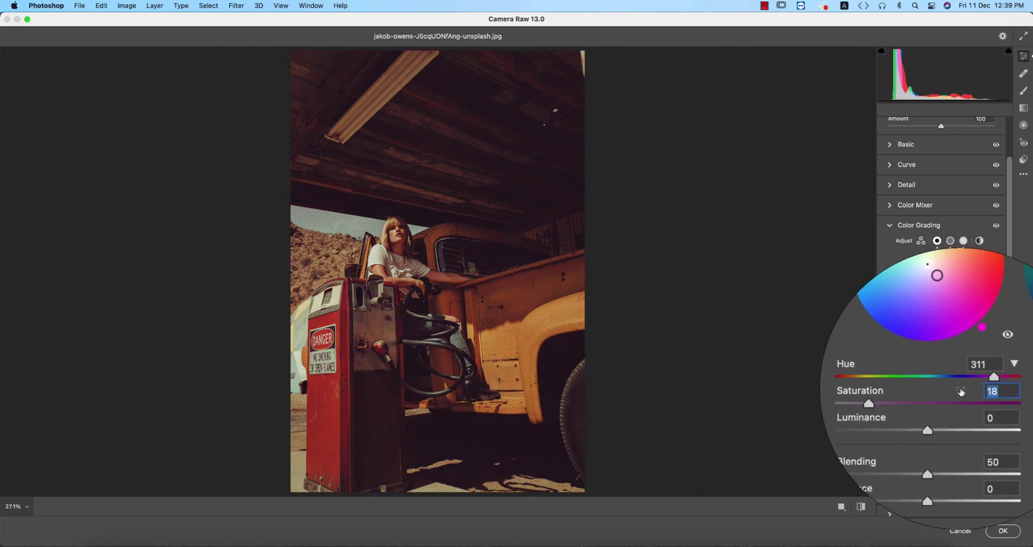
Step: With the face zoomed in, review midtones Hue 85 and Saturation 17, then highlights Hue 143 and Saturation 15
click(950, 241)
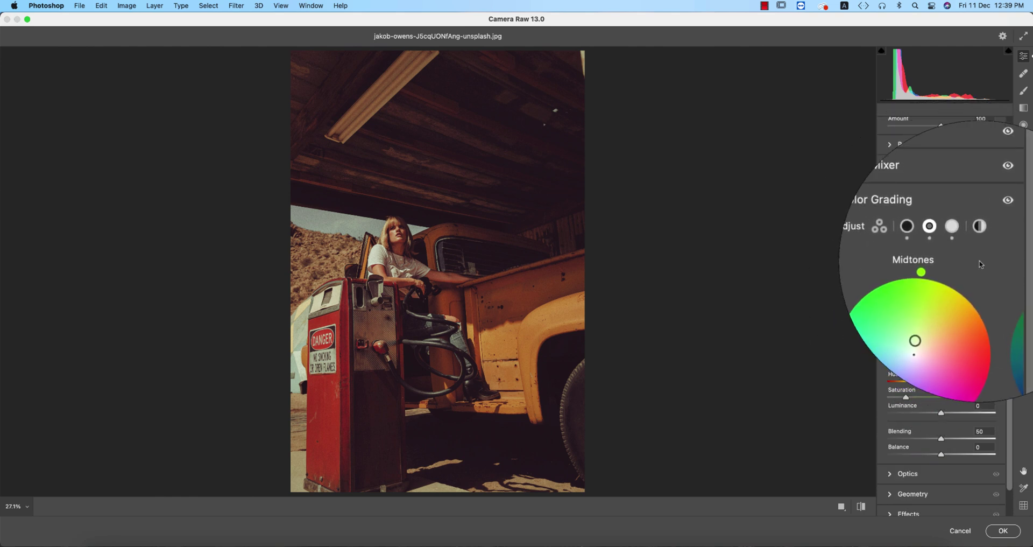
click(430, 304)
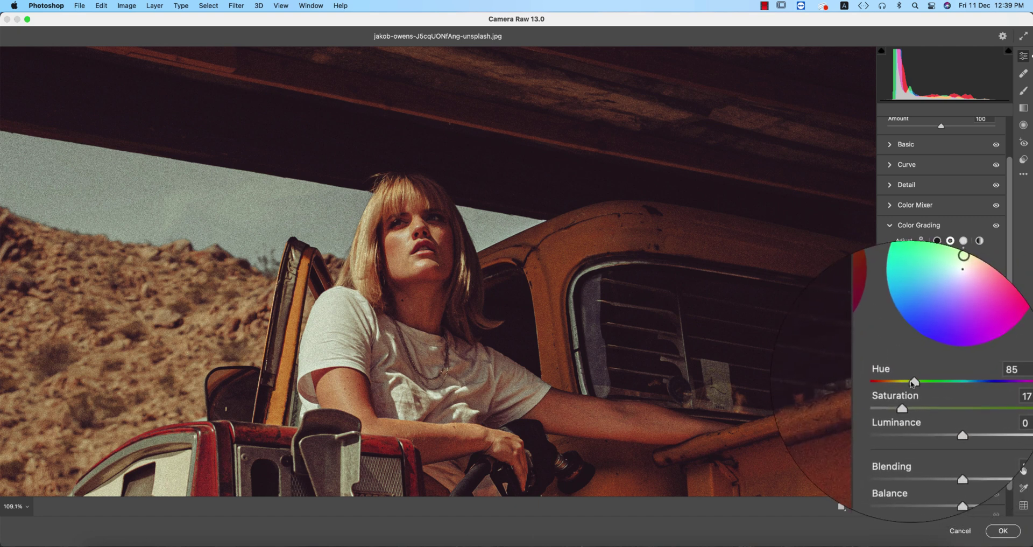
key(Tab)
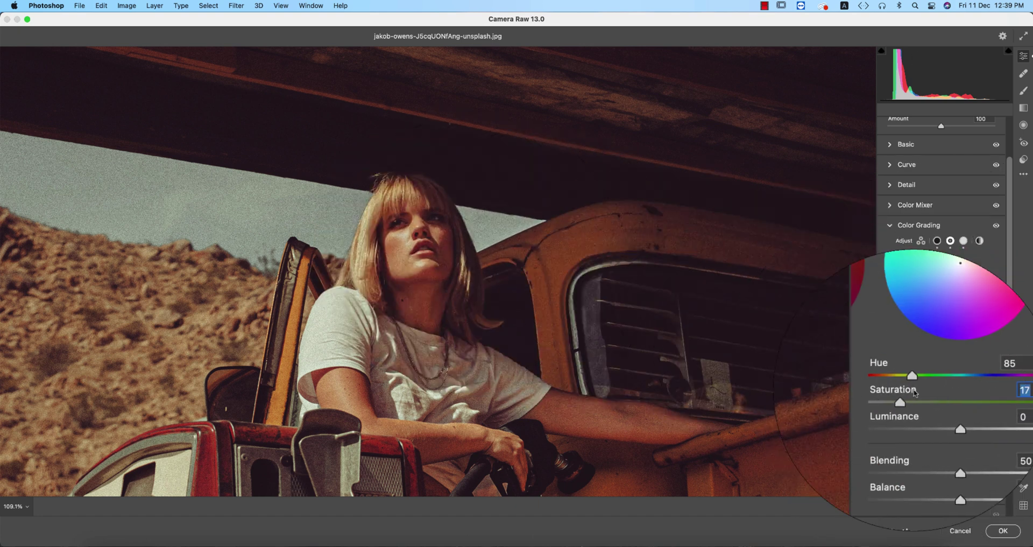
key(shift+Tab)
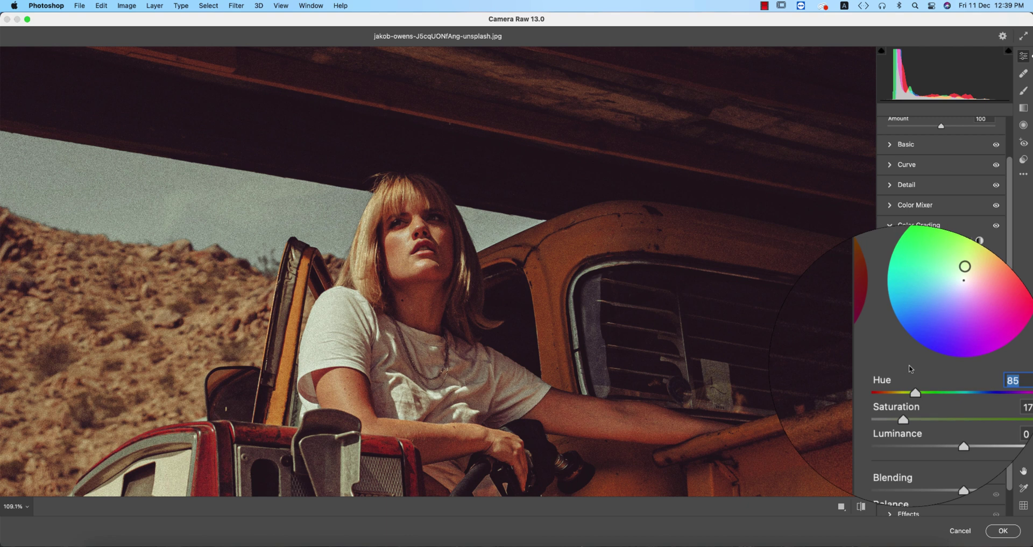
click(963, 241)
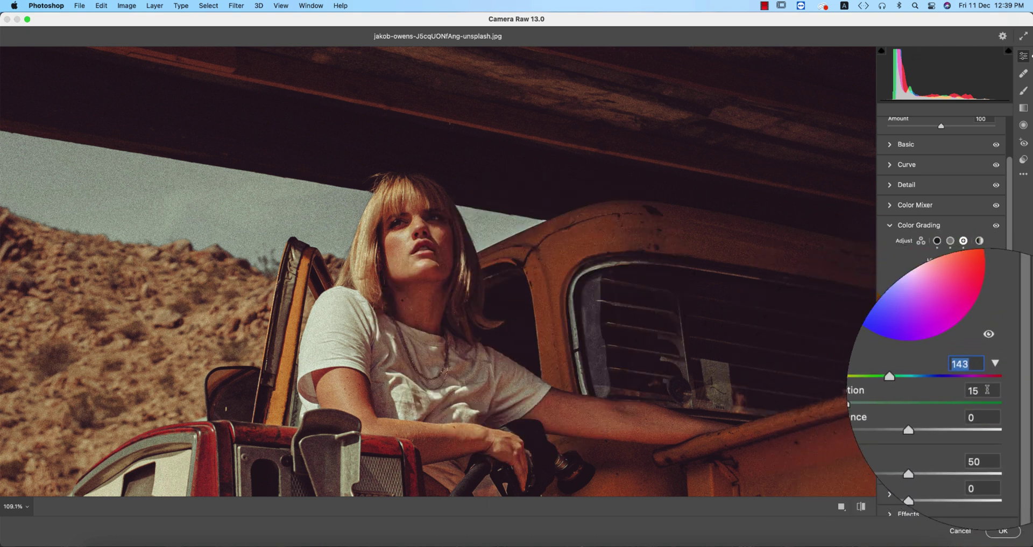
Step: Collapse the remaining panels, reviewing Effects and the Calibration Red Primary hue and saturation
click(889, 225)
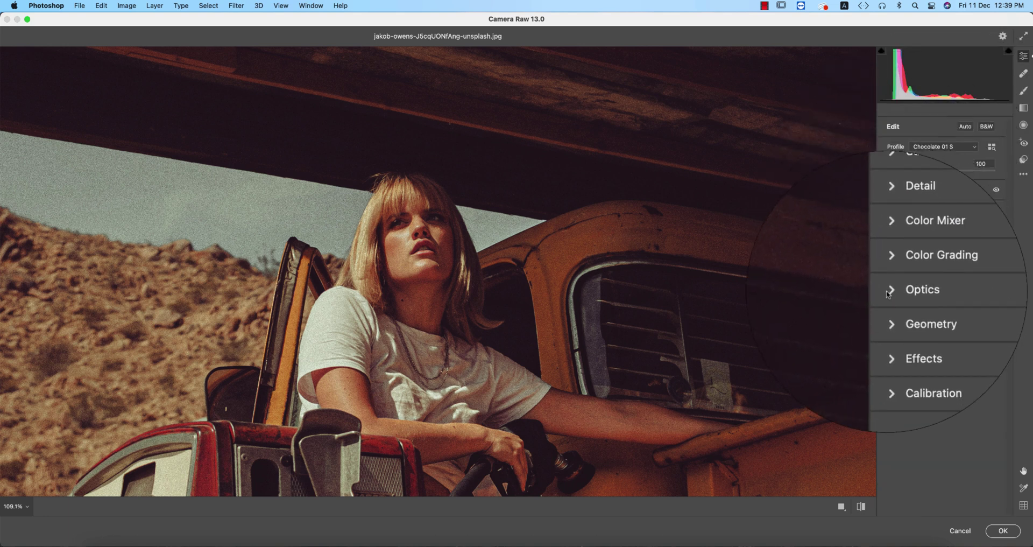
click(890, 291)
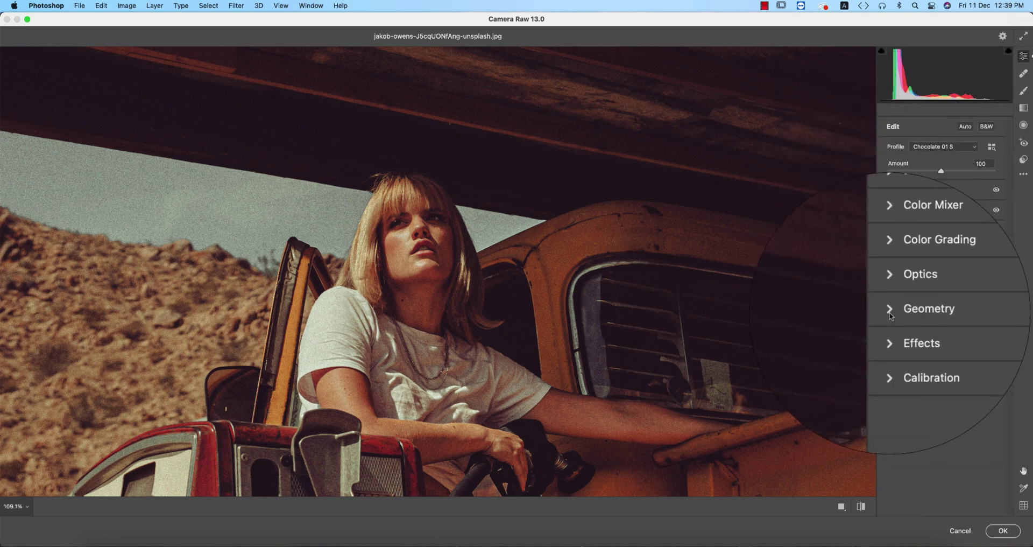
click(890, 311)
click(890, 332)
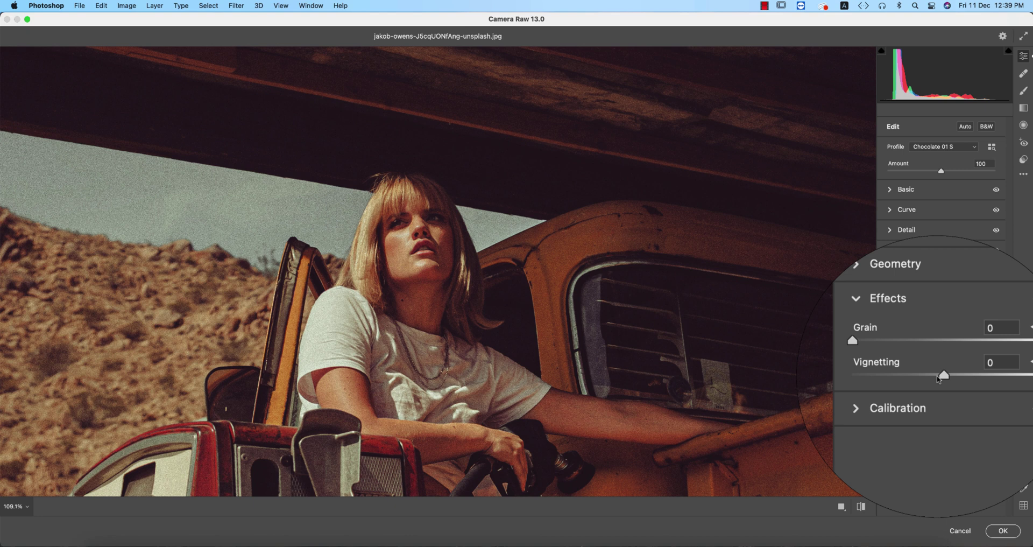
click(909, 330)
click(909, 350)
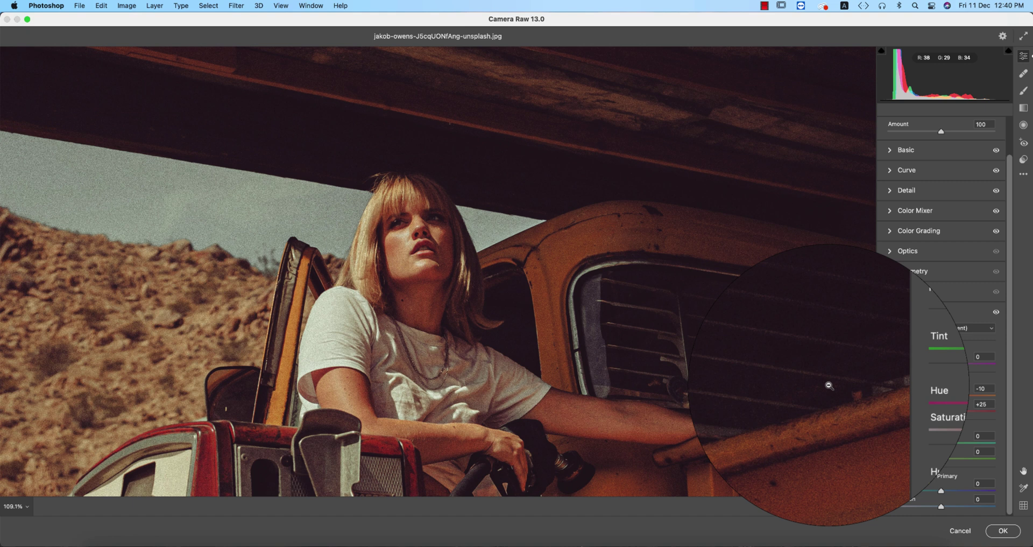
click(981, 388)
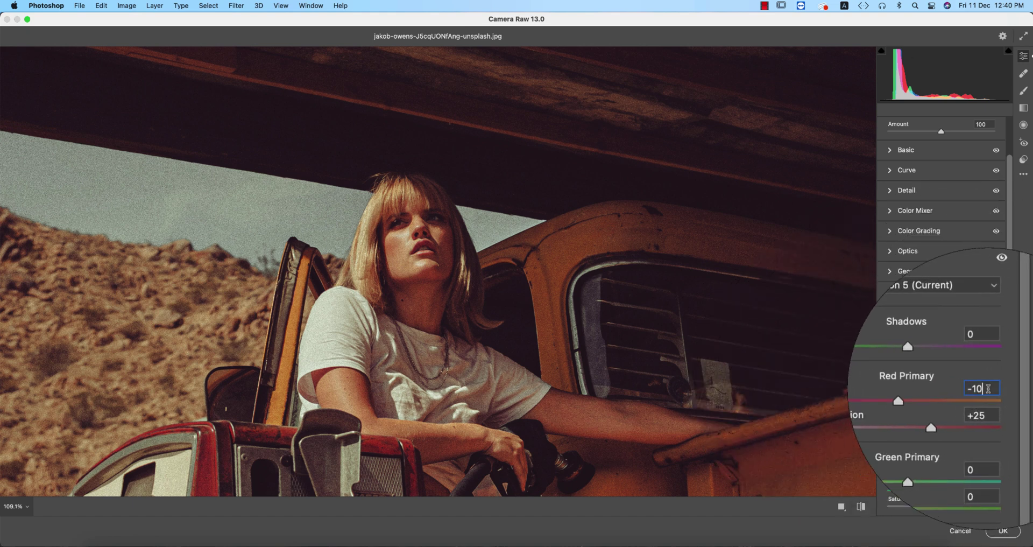
click(992, 403)
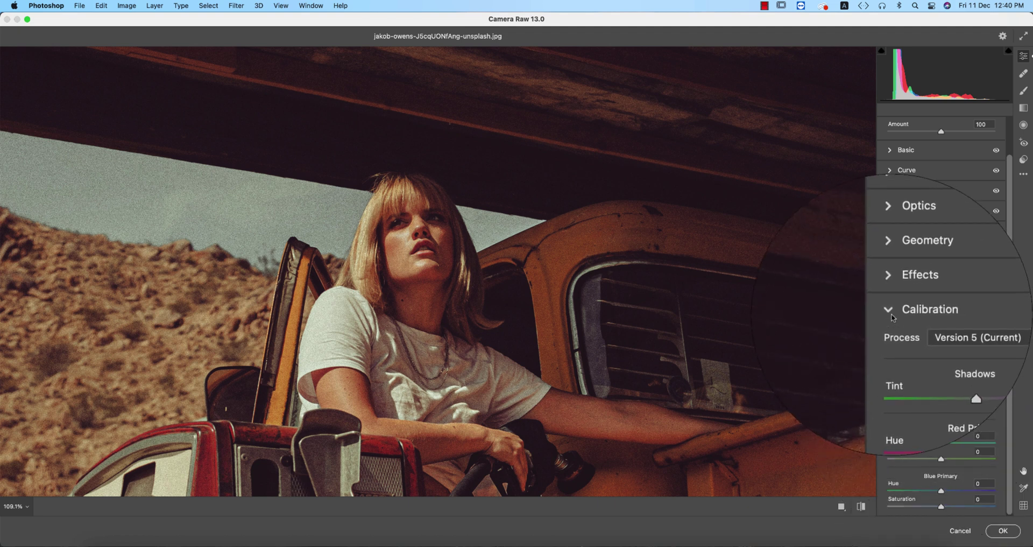
click(892, 314)
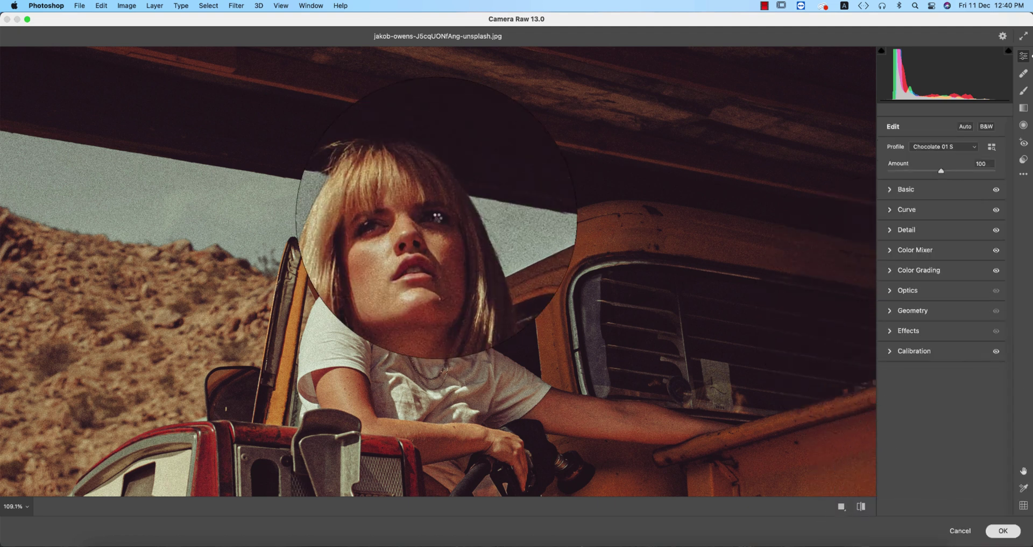
Step: Commit the Camera Raw grade, toggle the Edit layer to compare with the original, and go Home
key(Return)
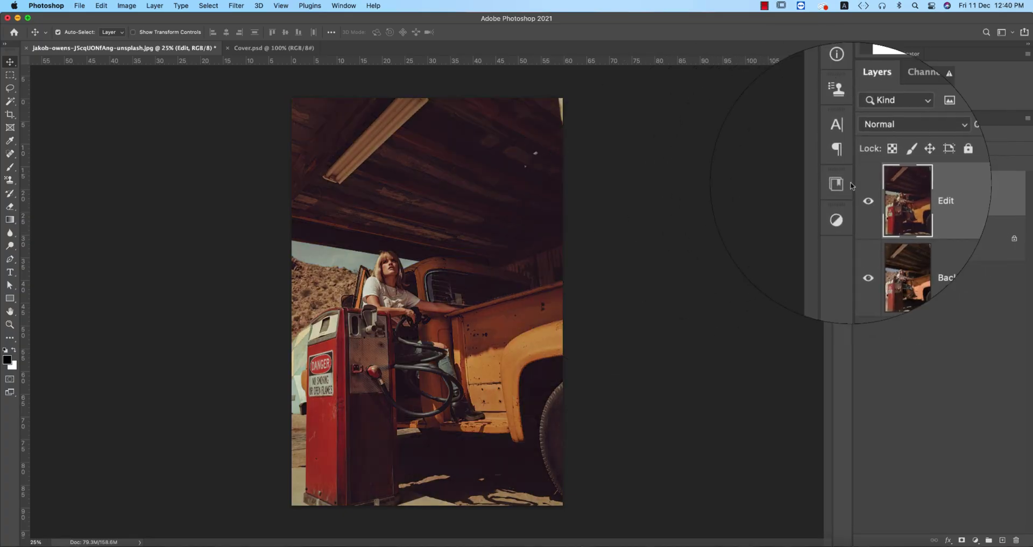
click(860, 193)
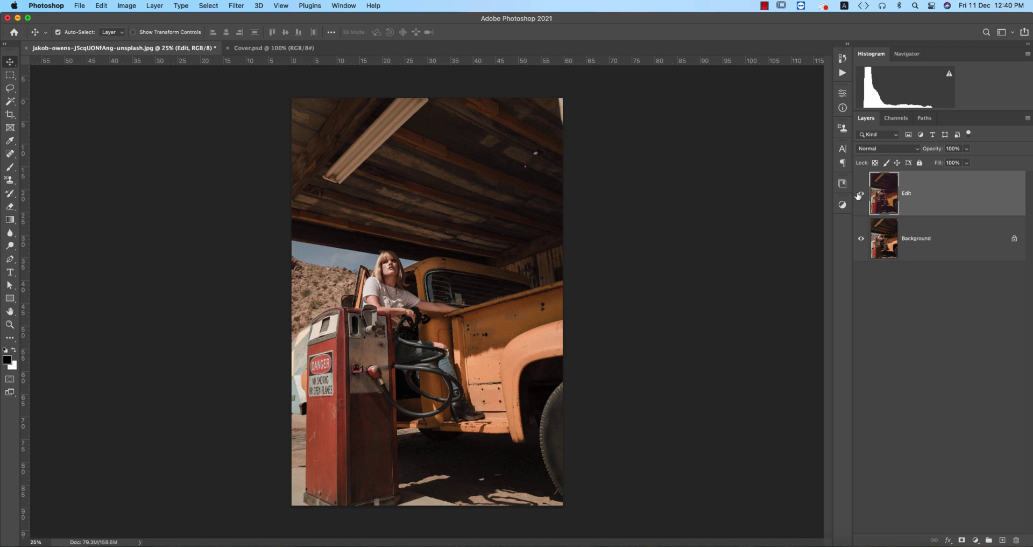
click(861, 193)
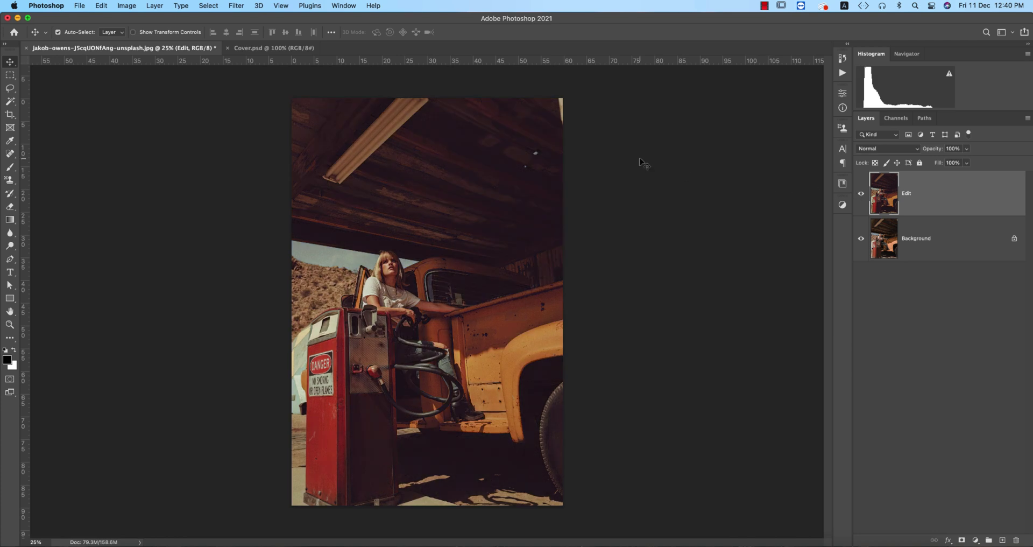
click(14, 32)
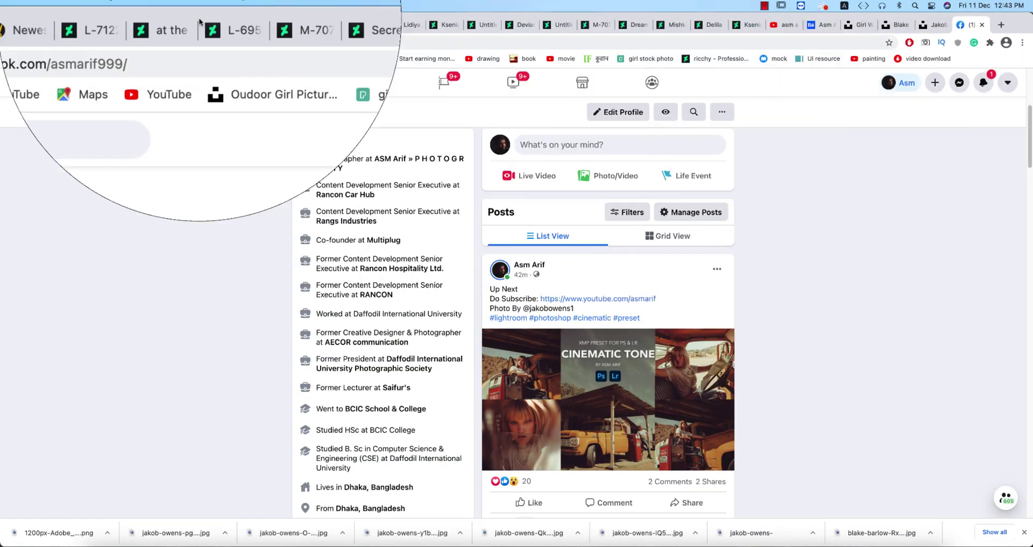
Step: Switch to the Yellow Images page and browse the Object Mockups section
click(104, 21)
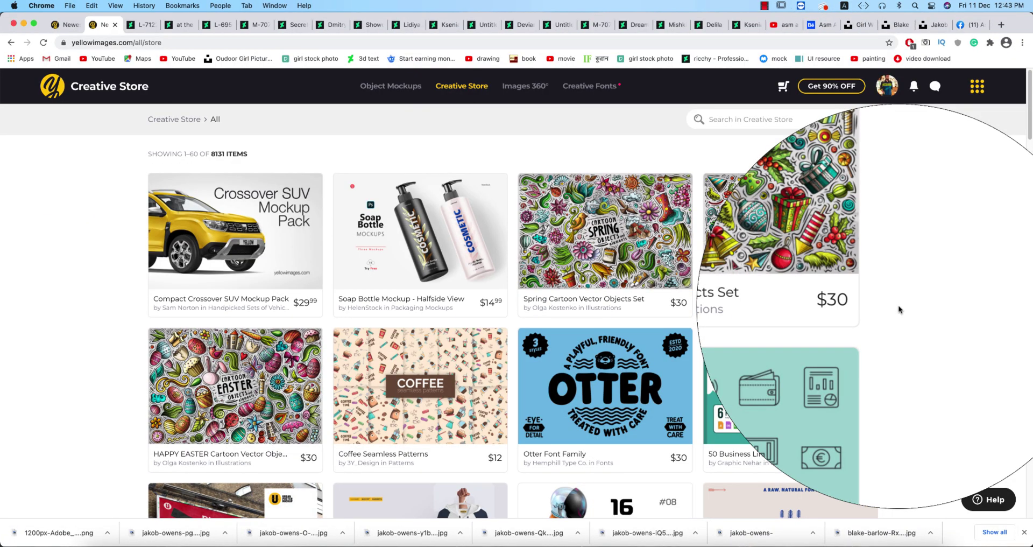
scroll(897, 307, down, 10)
scroll(144, 311, up, 8)
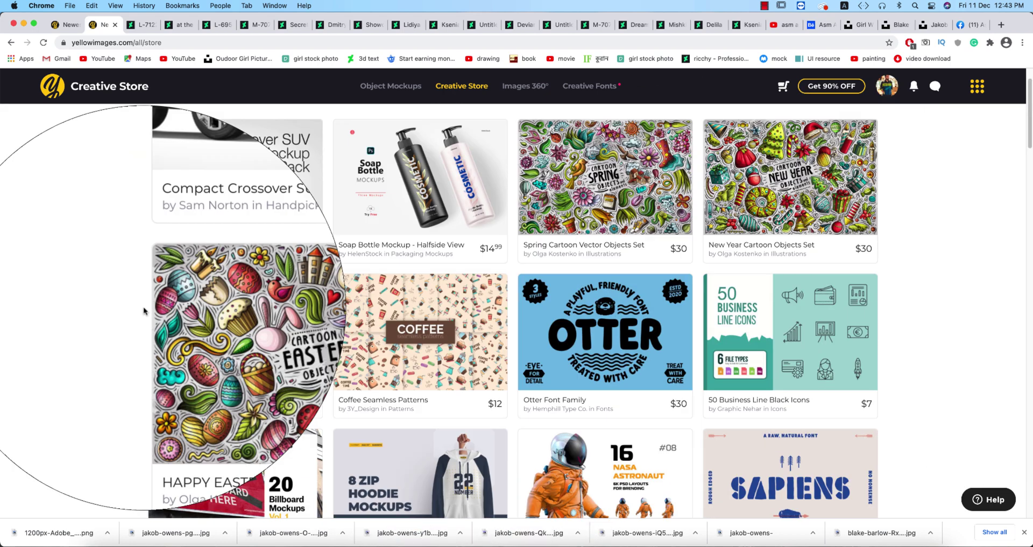
key(super+r)
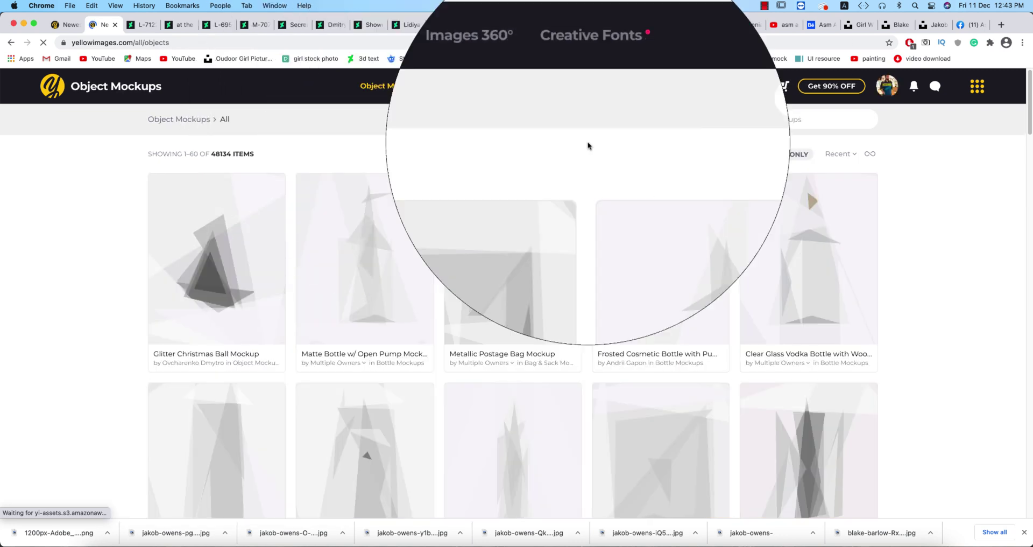
scroll(875, 277, down, 4)
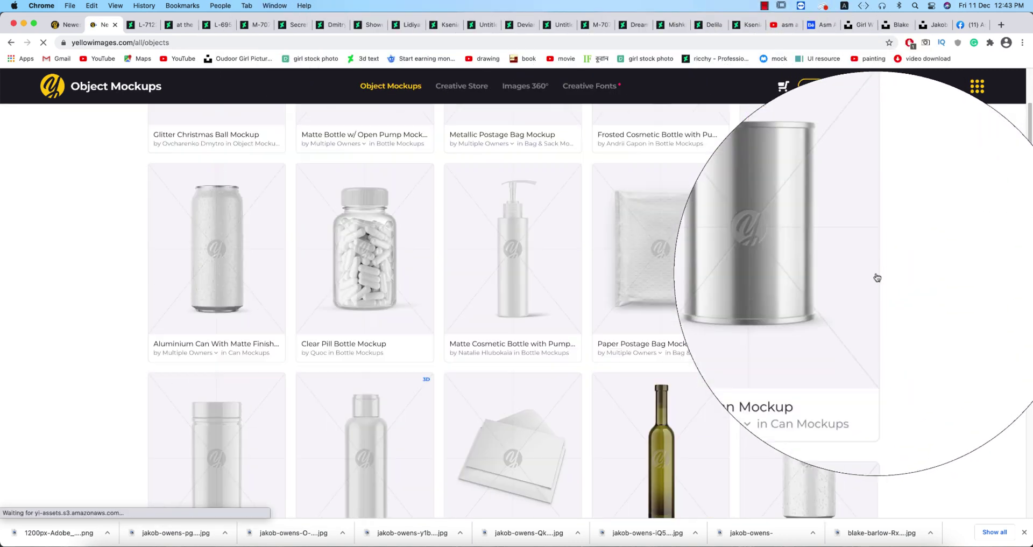
scroll(877, 276, down, 9)
scroll(877, 273, up, 8)
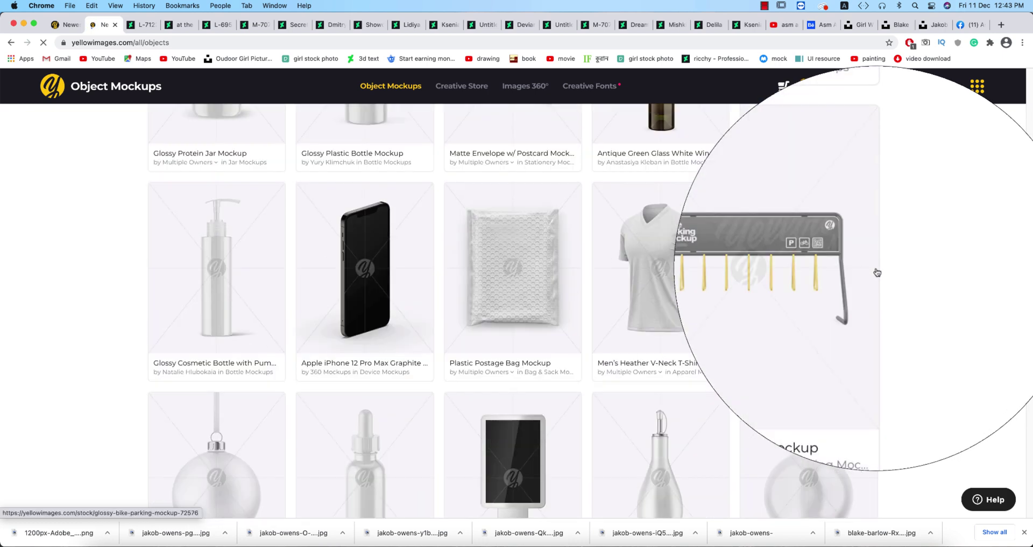
scroll(877, 272, up, 4)
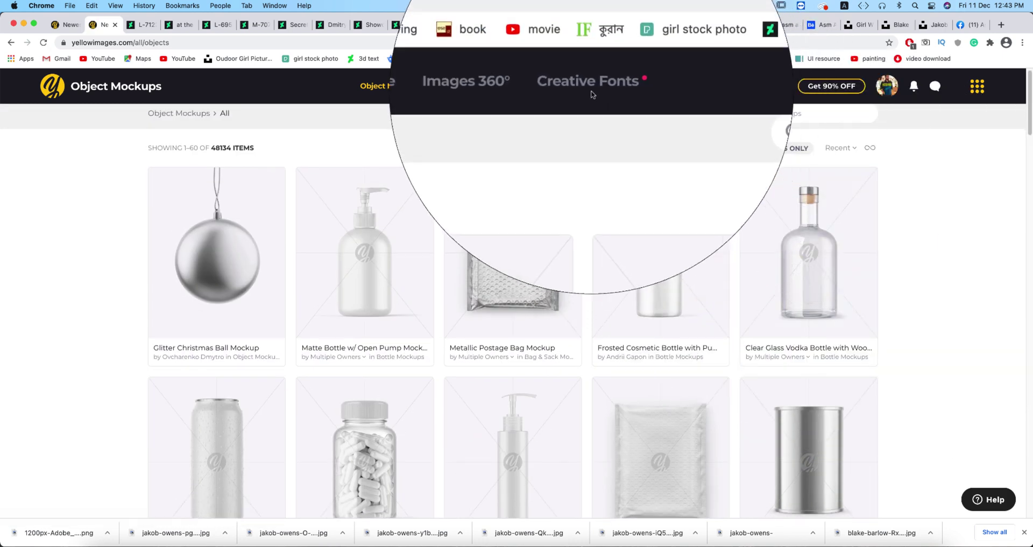
Step: Visit Creative Fonts and Images 360°, then return to and scroll the Creative Store listing
click(595, 90)
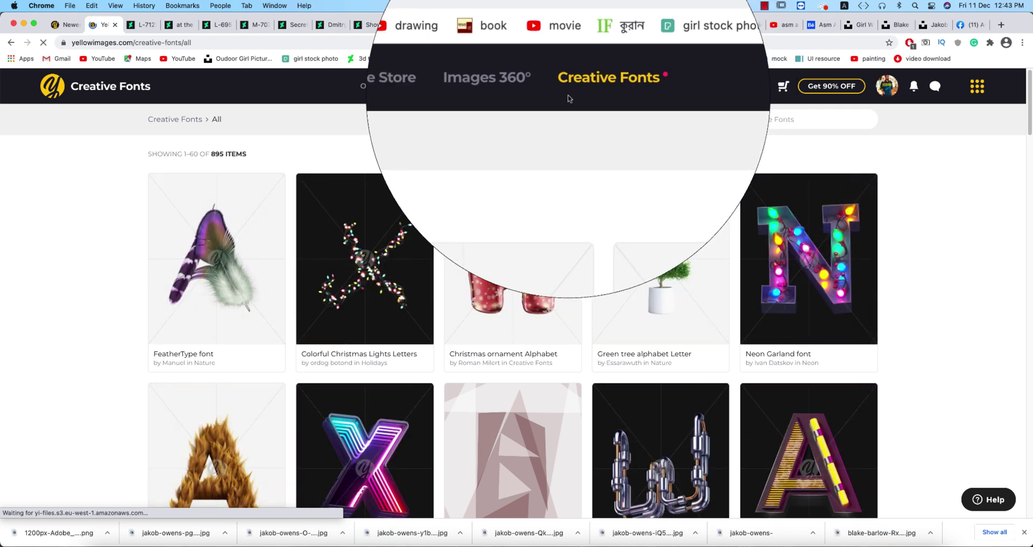
click(536, 89)
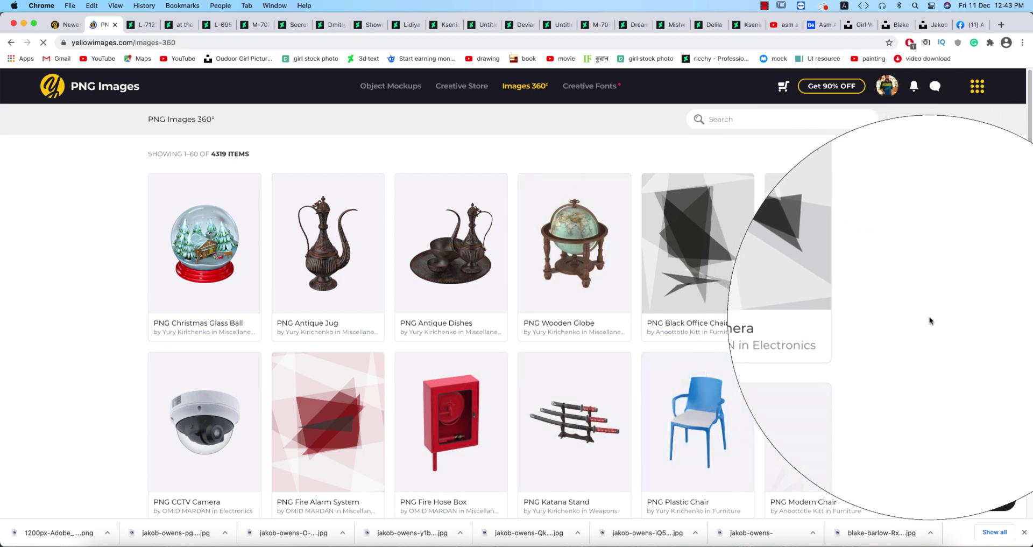
click(461, 88)
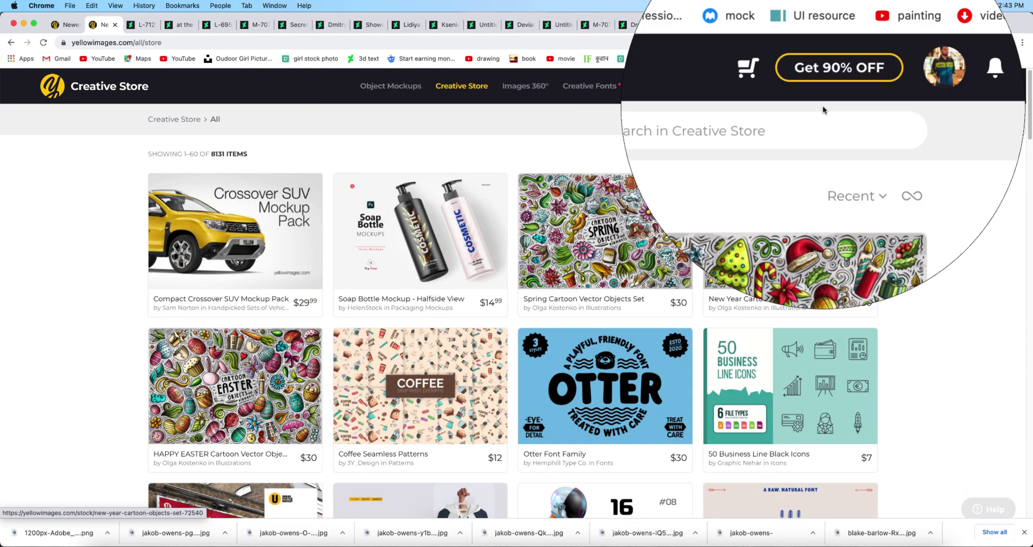
scroll(588, 369, down, 12)
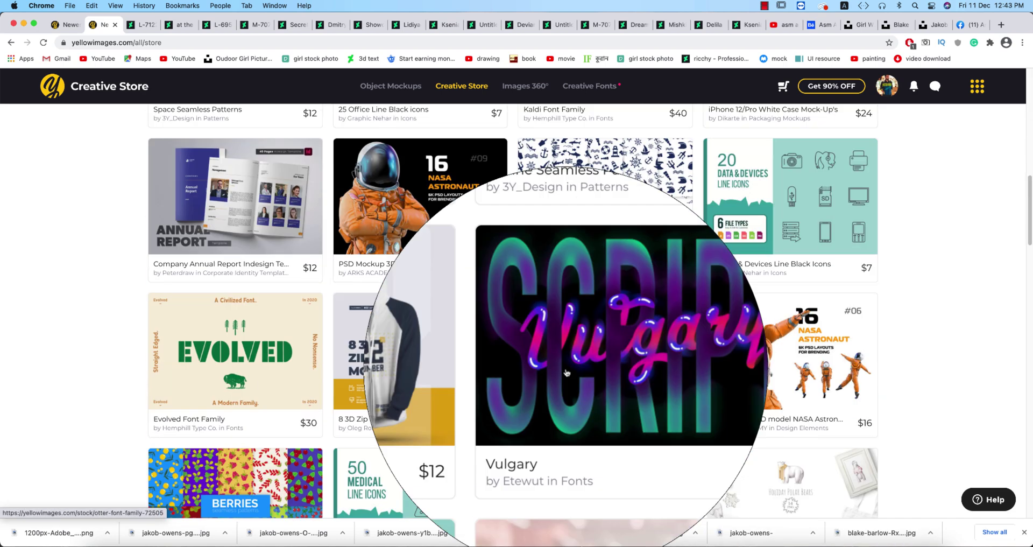
scroll(566, 371, up, 4)
scroll(566, 371, up, 10)
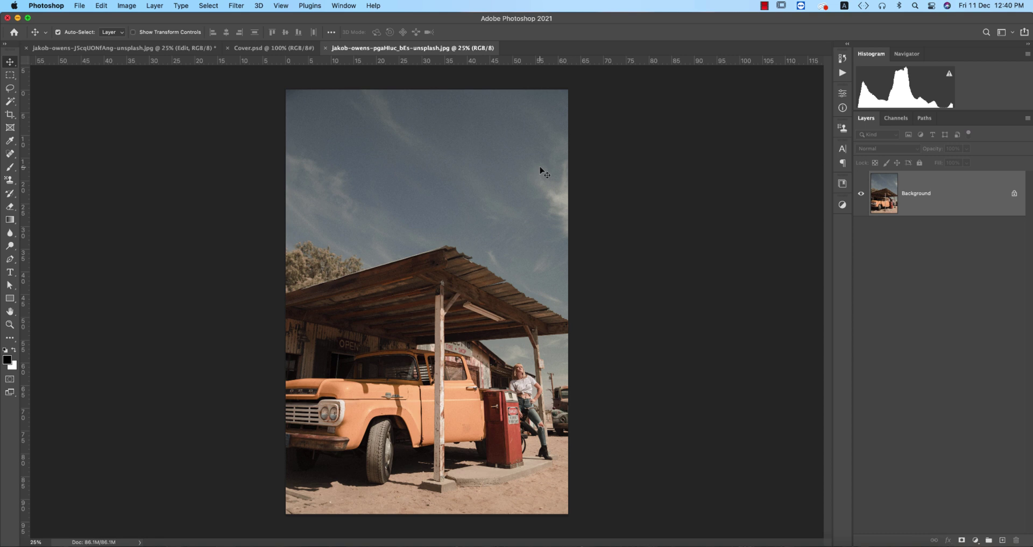
Step: Duplicate the gas-station Background as Layer 1 with Cmd+J and launch the Camera Raw Filter on it
key(super+j)
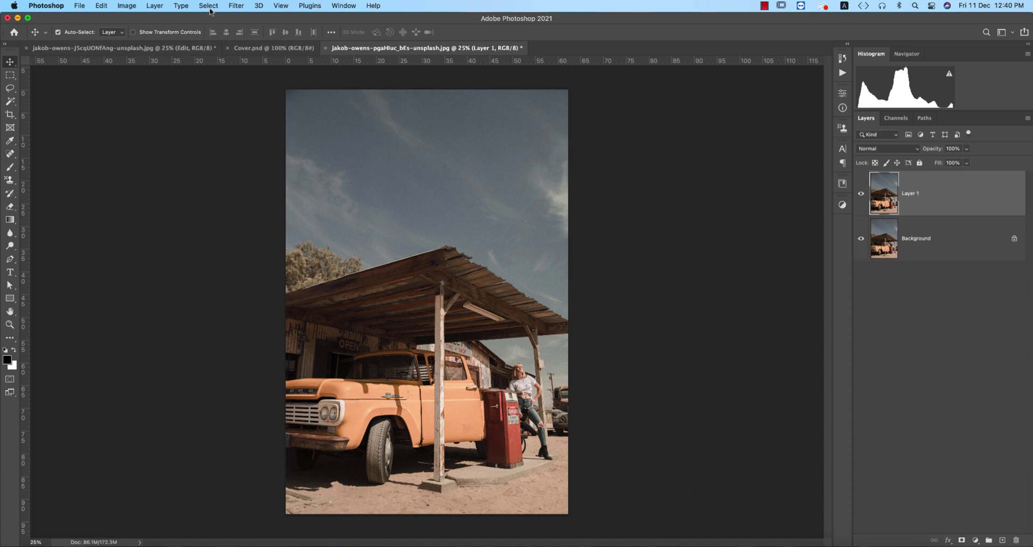
click(235, 6)
click(251, 83)
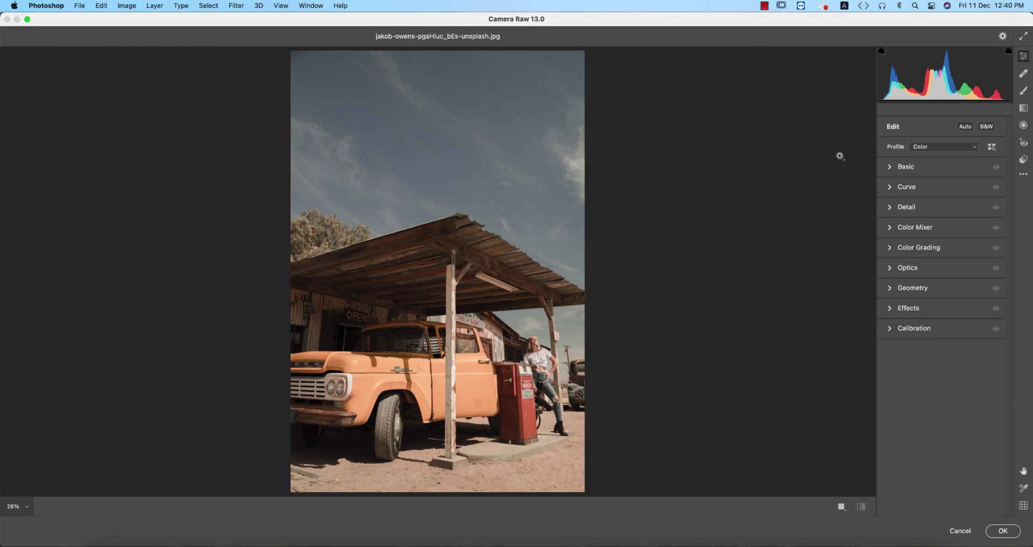
Step: Load the brown cinematic tone.xmp preset into Camera Raw for Layer 1
click(1023, 174)
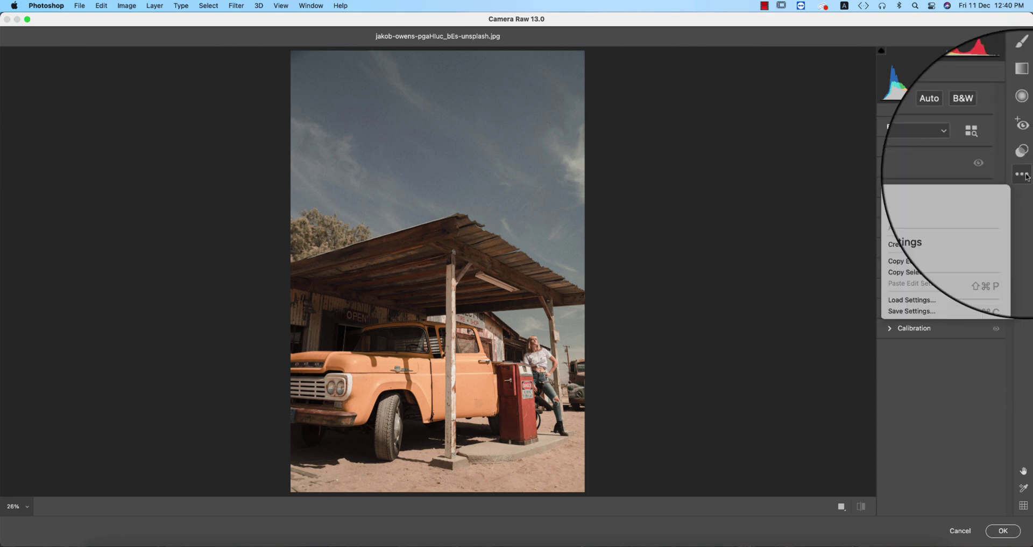
click(892, 304)
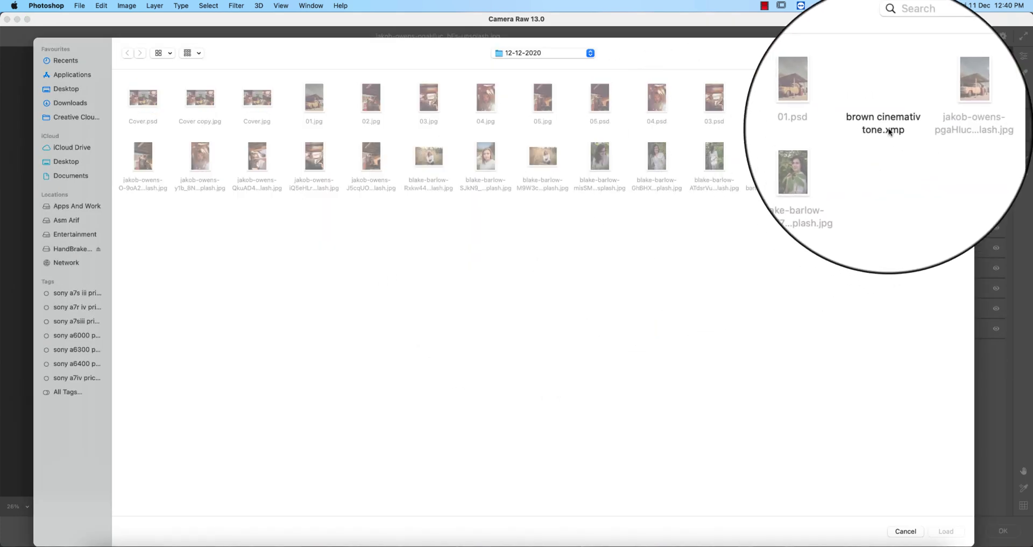
click(884, 100)
click(939, 530)
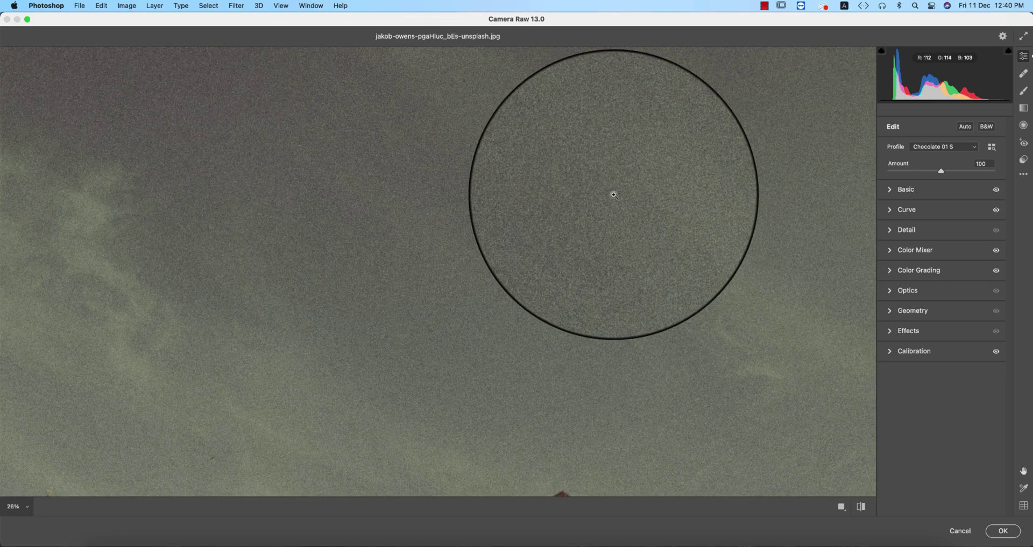
Step: Inspect the Chocolate 01 S grade up close on the sky, woman, gas pump and ground
click(611, 194)
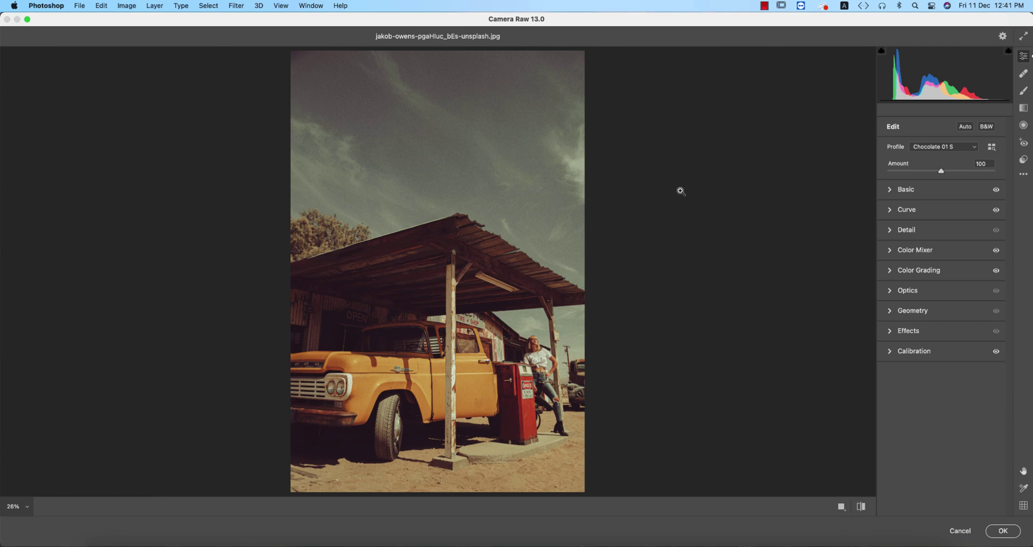
click(530, 355)
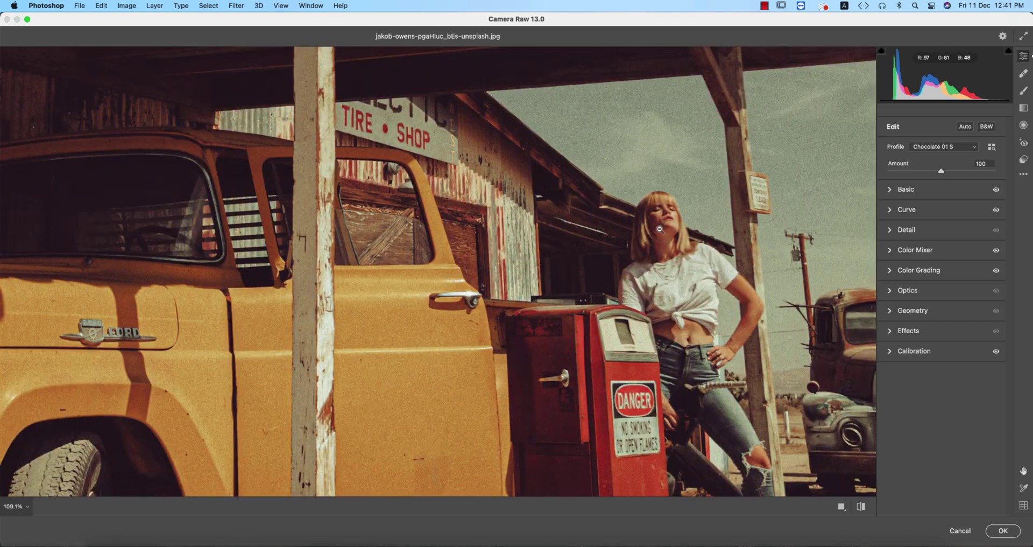
scroll(616, 379, down, 10)
scroll(615, 387, up, 5)
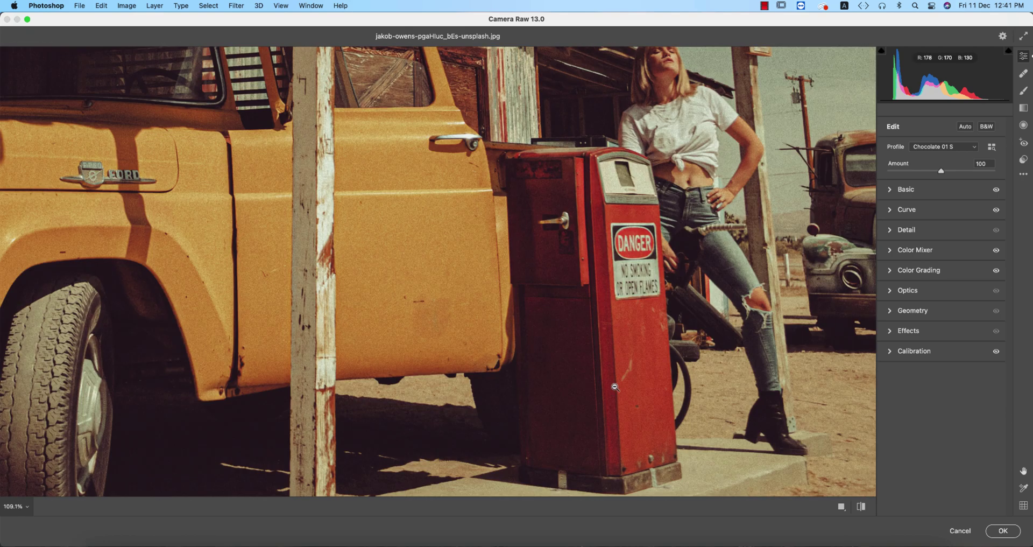
scroll(615, 386, up, 3)
scroll(591, 376, down, 5)
scroll(548, 357, up, 2)
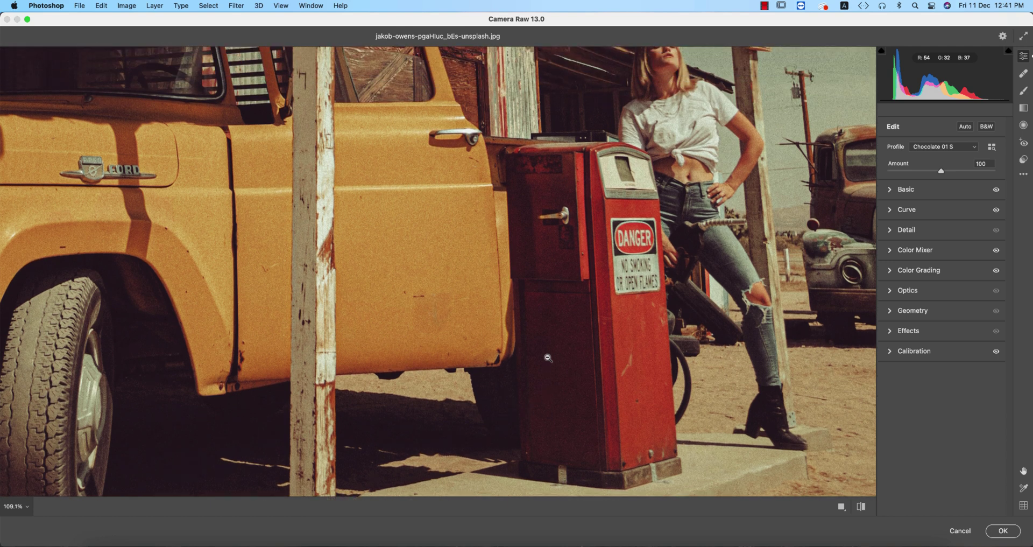
alt+click(547, 357)
alt+click(532, 351)
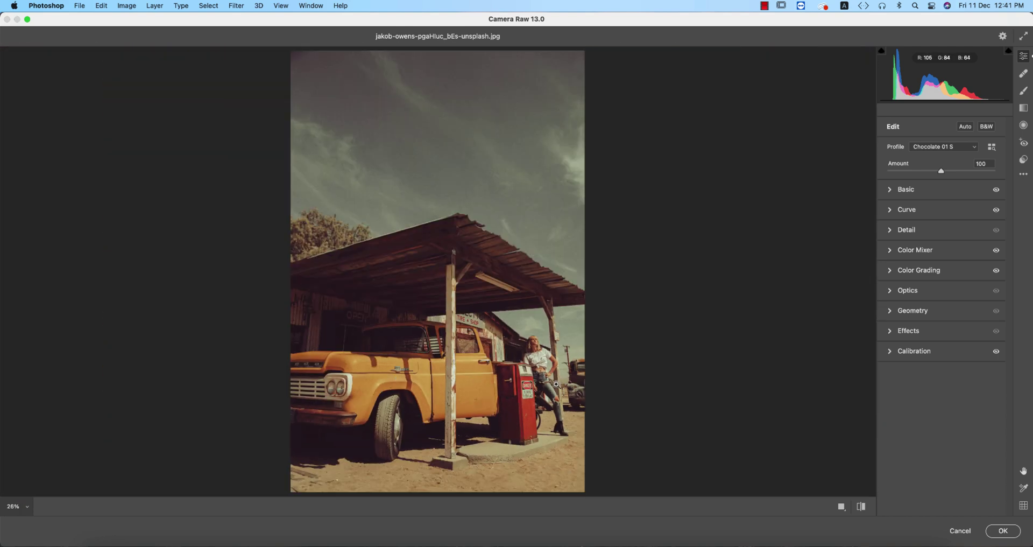
click(578, 459)
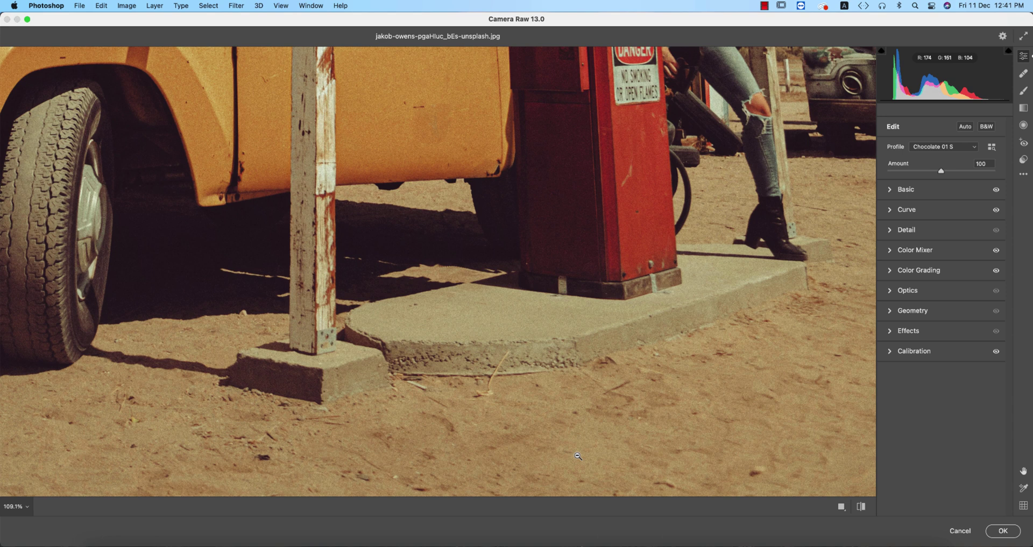
alt+click(578, 456)
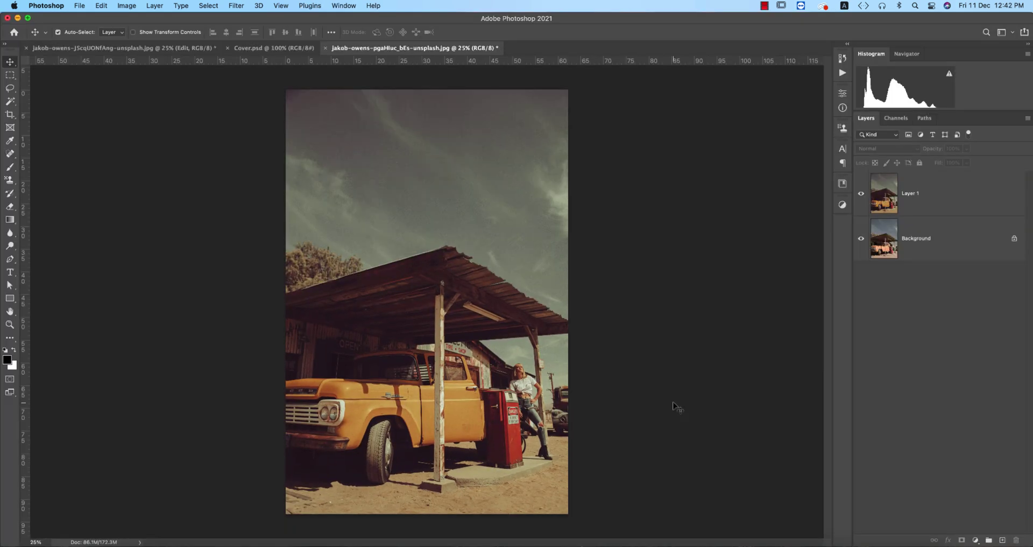